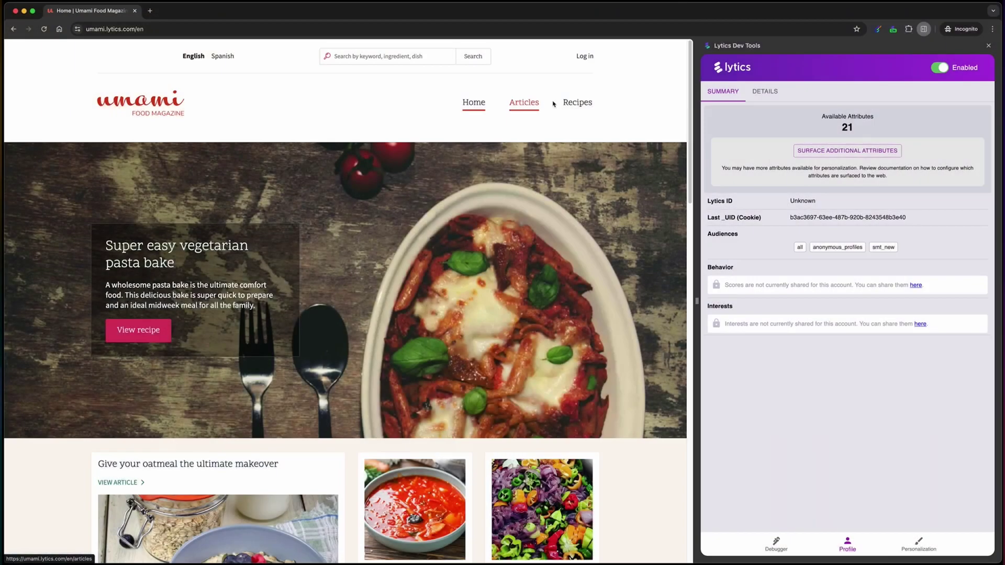
Browse the Deep mediterranean quiche and Super easy vegetarian pasta bake recipes from the Recipes listing
click(575, 103)
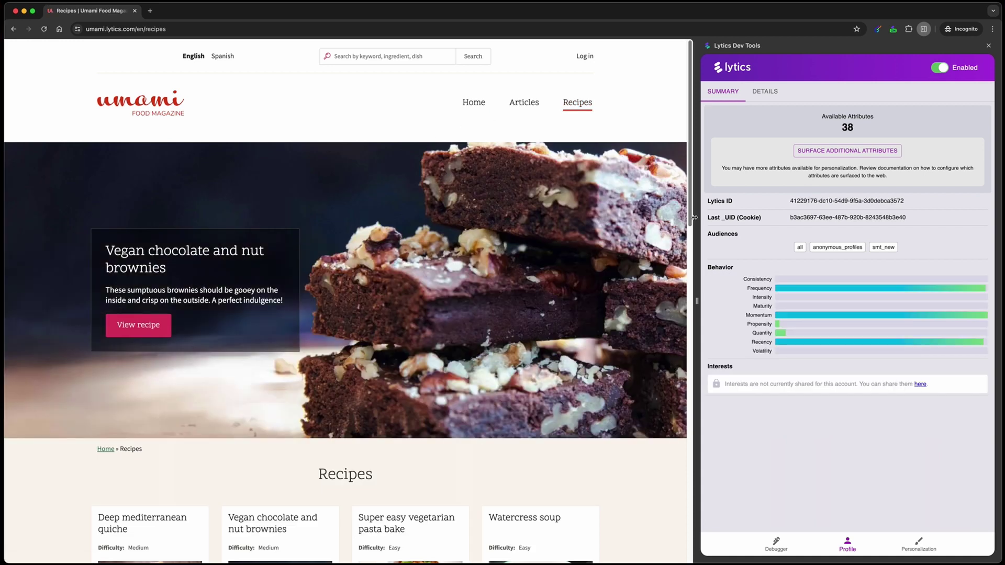
drag(691, 214, 659, 305)
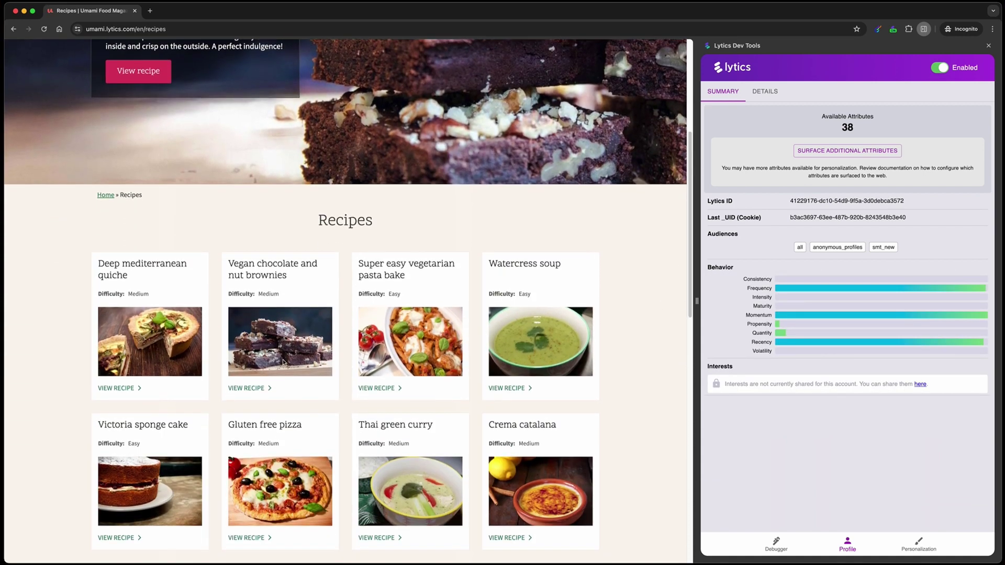
click(120, 388)
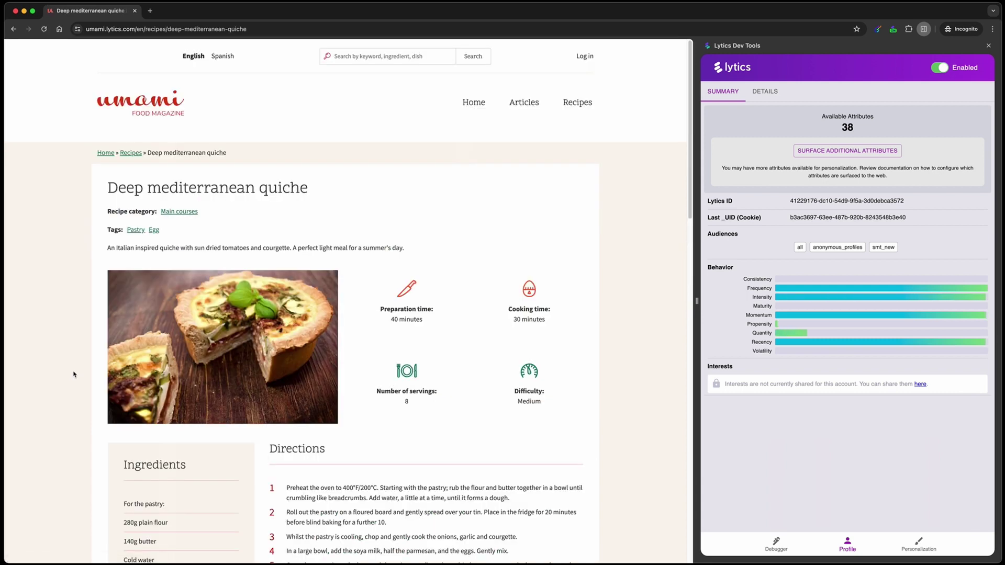
click(569, 103)
scroll(434, 313, down, 3)
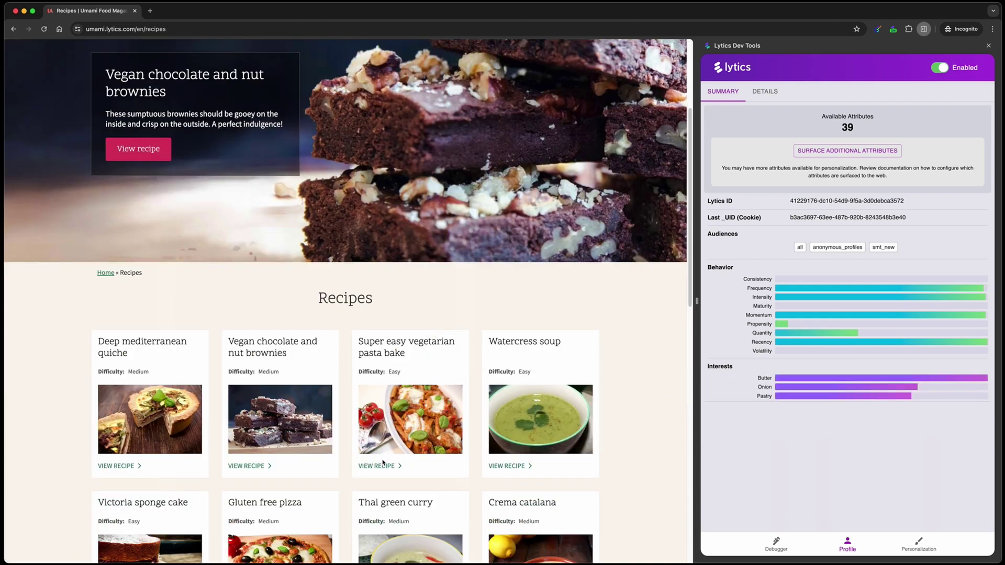
click(374, 470)
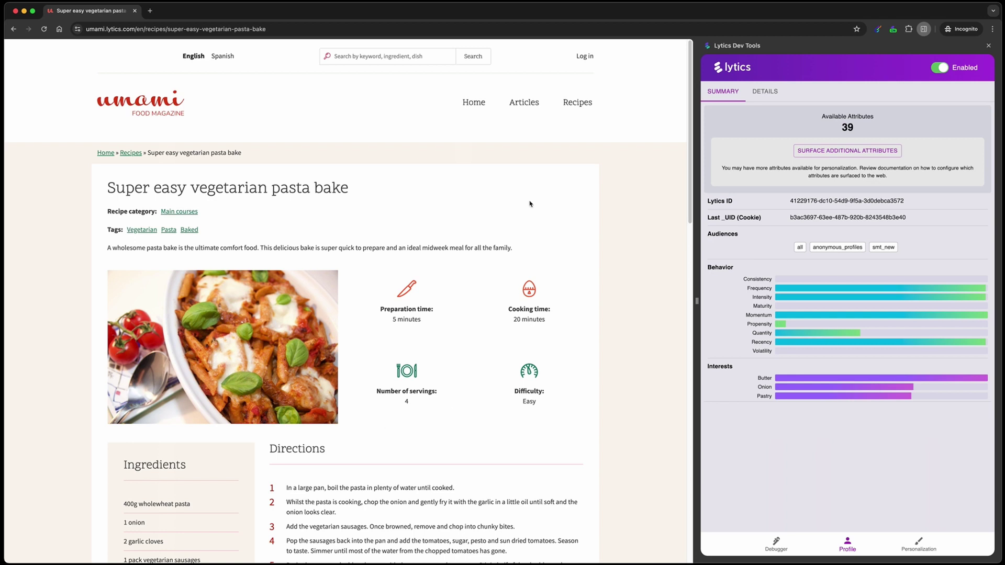
click(579, 103)
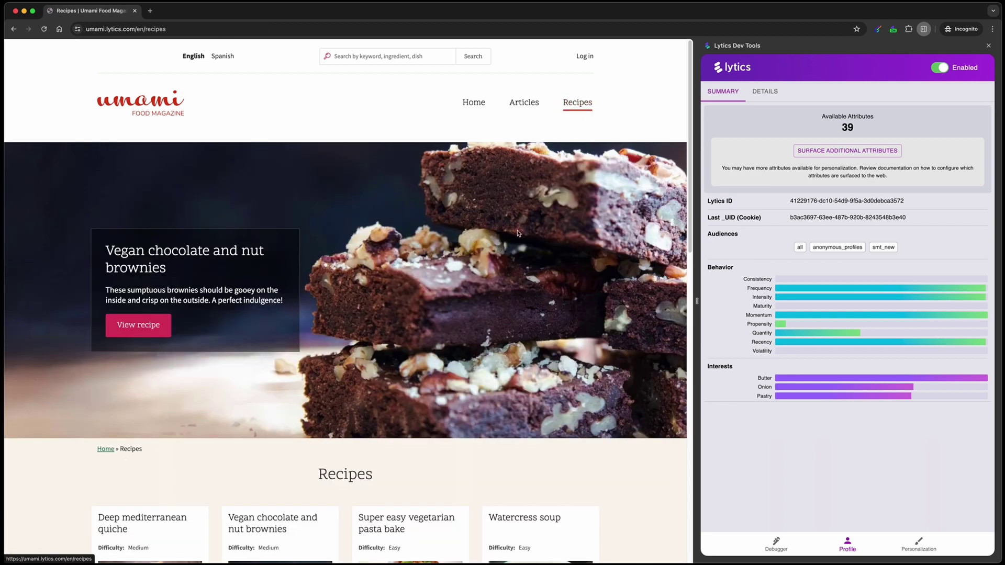
scroll(461, 374, down, 5)
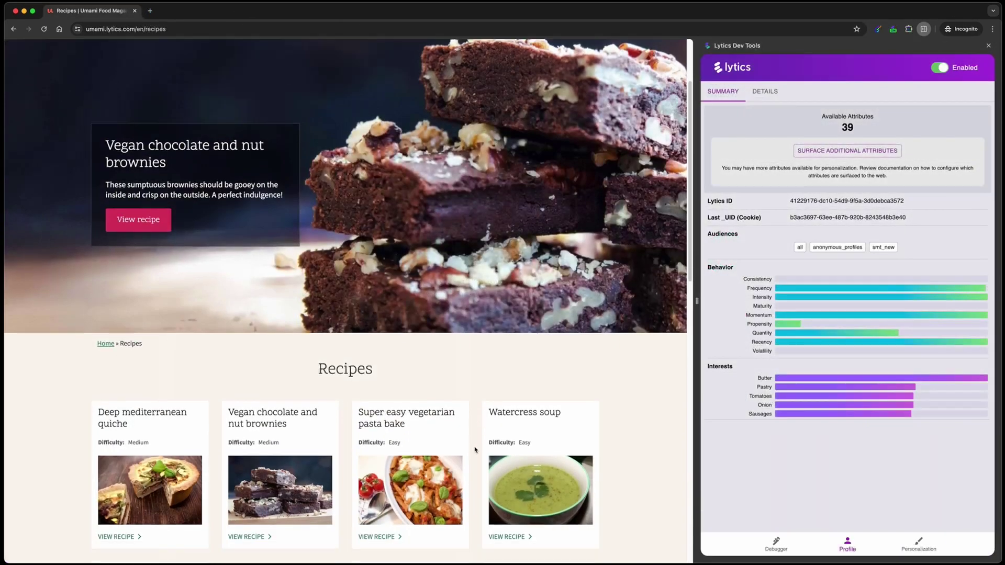
View the Watercress soup and Vegan chocolate and nut brownies recipes, then open the Articles listing
scroll(501, 449, down, 3)
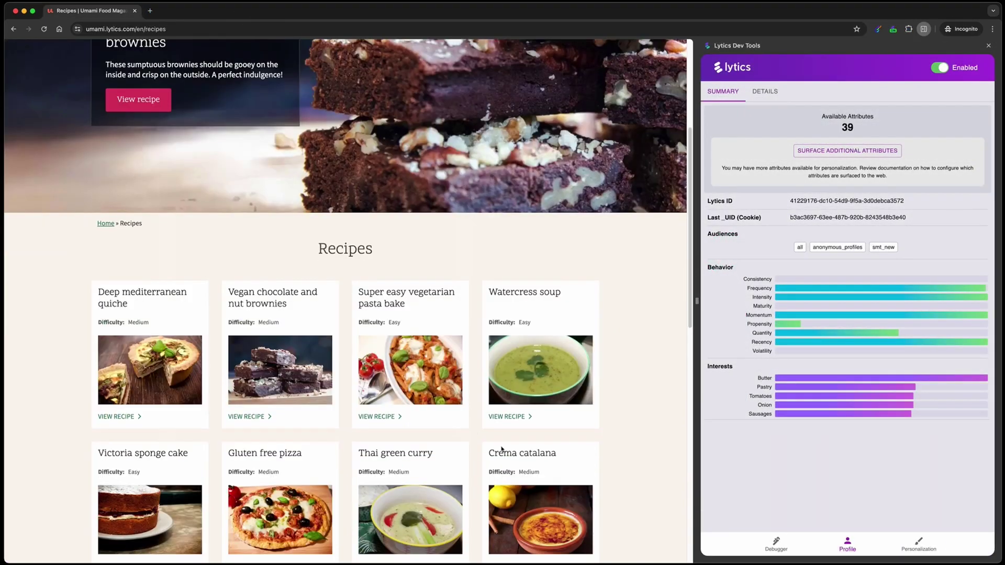
click(499, 417)
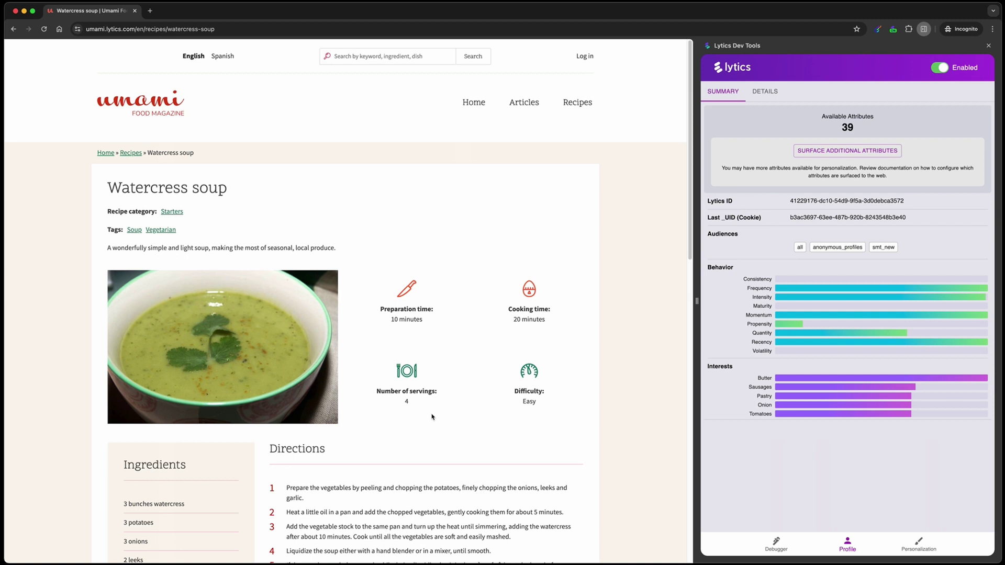
click(577, 102)
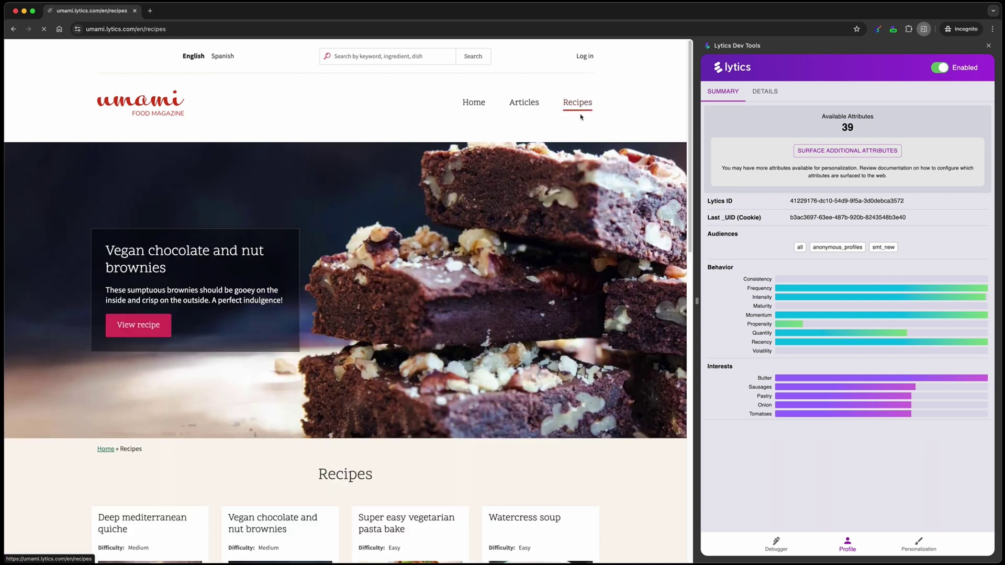
scroll(350, 356, down, 3)
scroll(350, 356, down, 2)
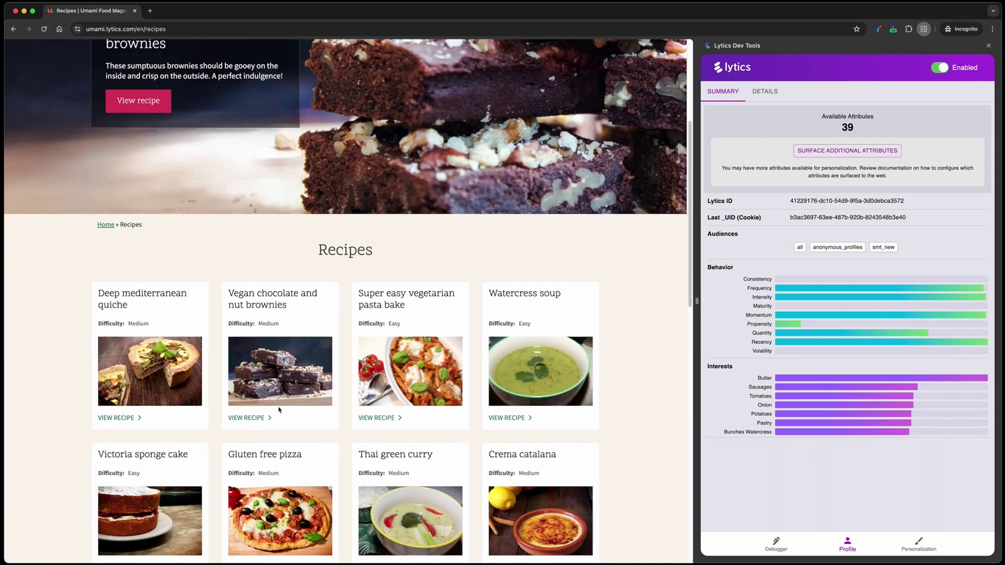
click(251, 419)
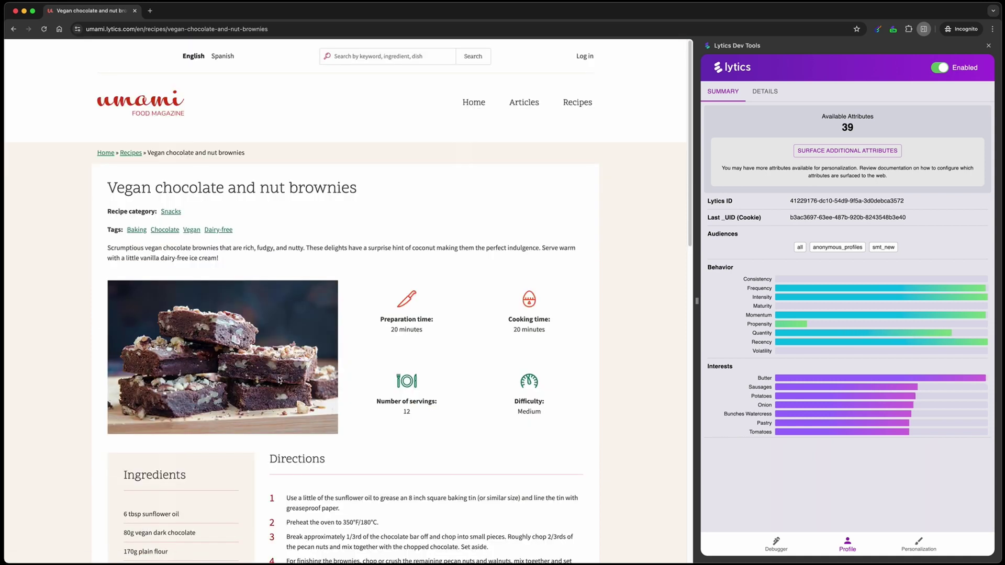
click(523, 102)
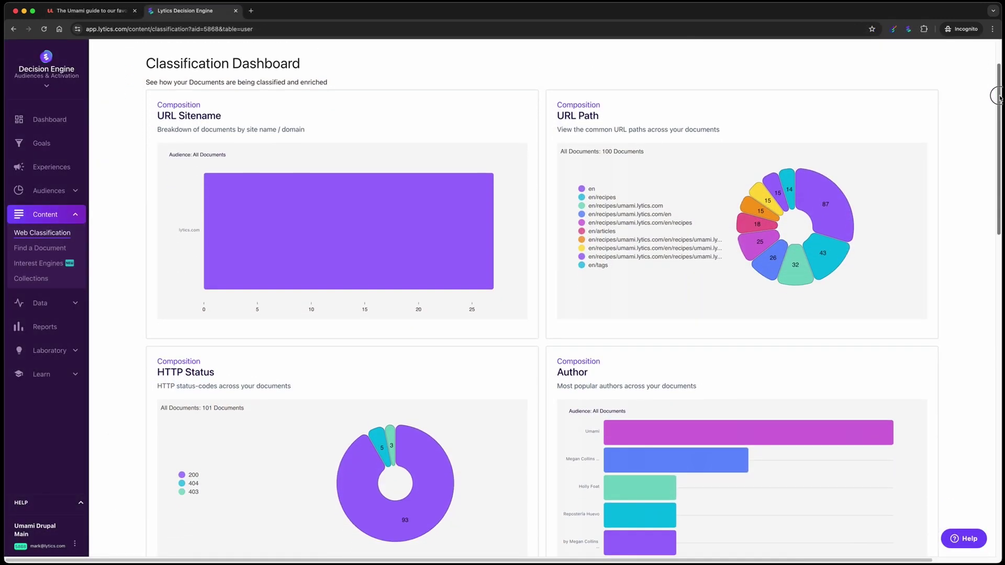
Scroll through the interest engine's Topics table to review each topic's item and user counts
drag(997, 96, 997, 199)
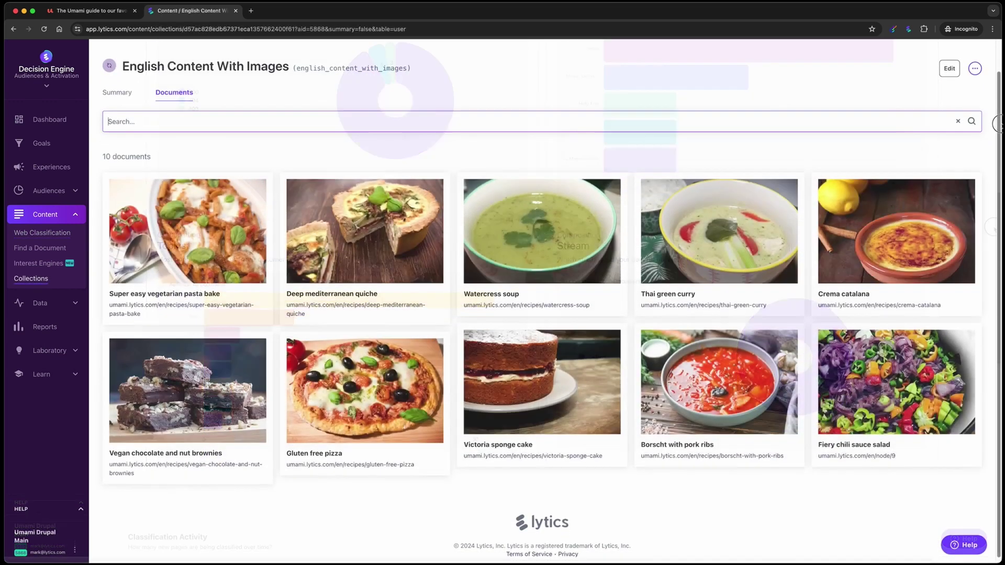
drag(997, 126, 997, 143)
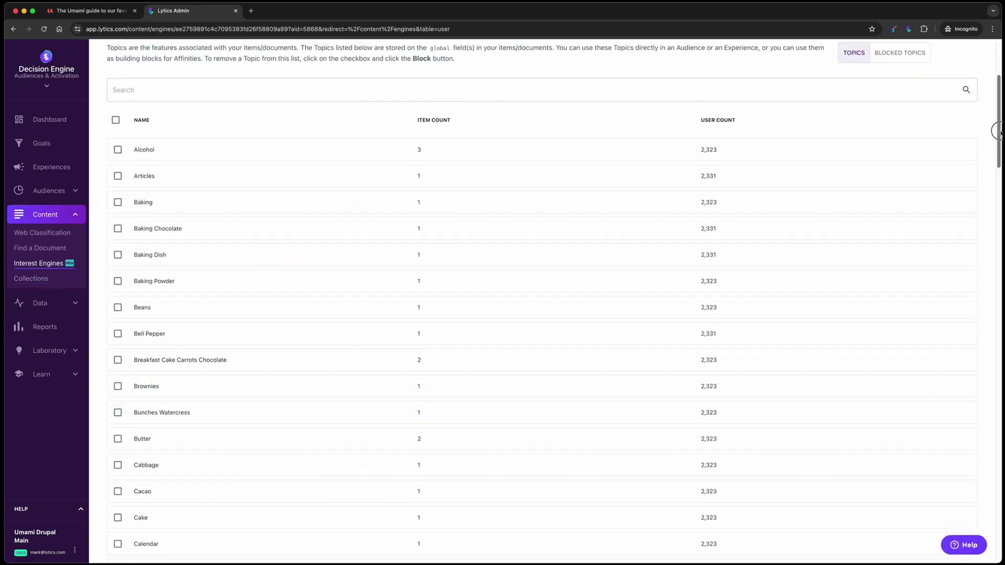
drag(996, 128, 996, 179)
drag(996, 179, 994, 186)
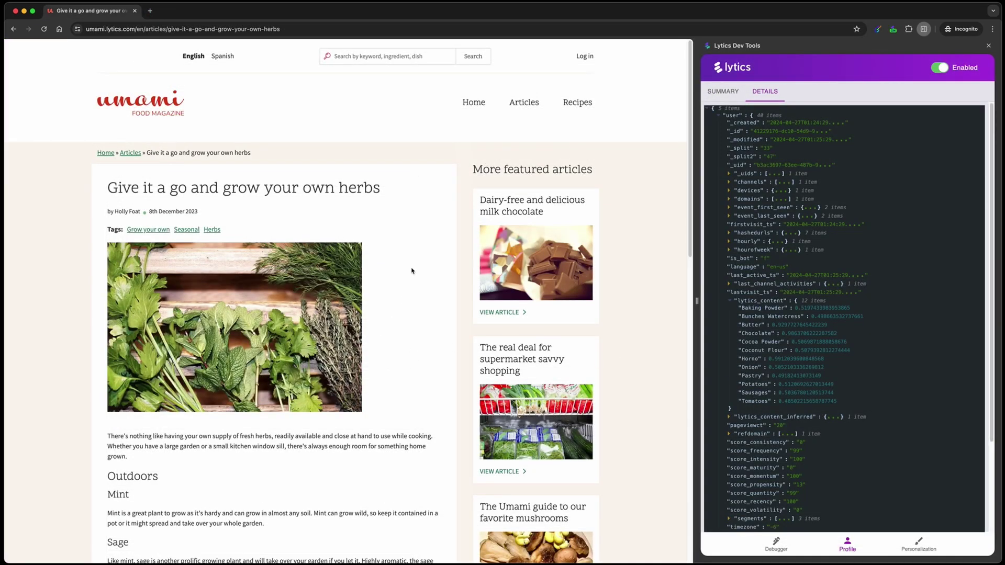
Read the Dairy-free and delicious milk chocolate article, then open and scroll the Victoria sponge cake recipe
click(495, 313)
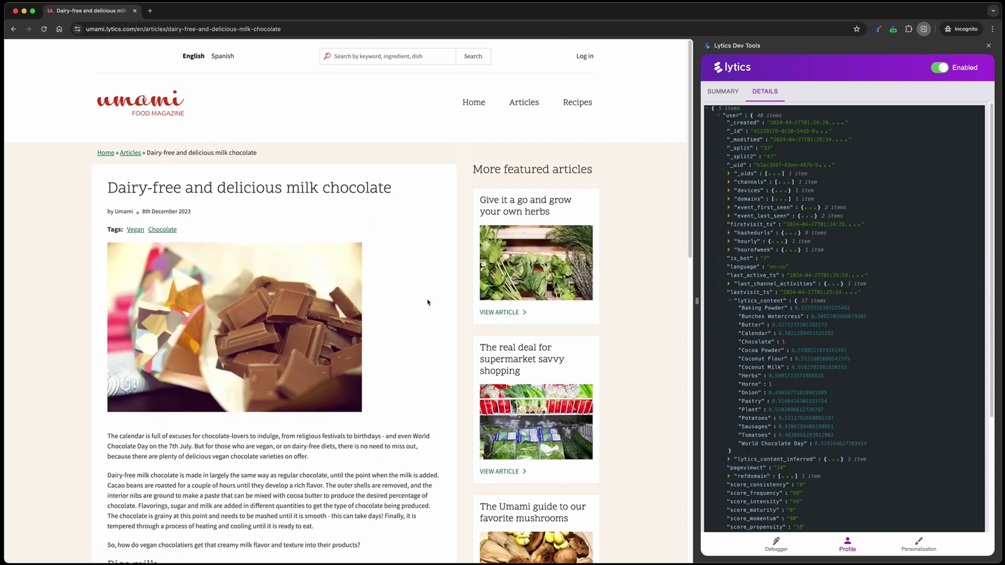
click(577, 103)
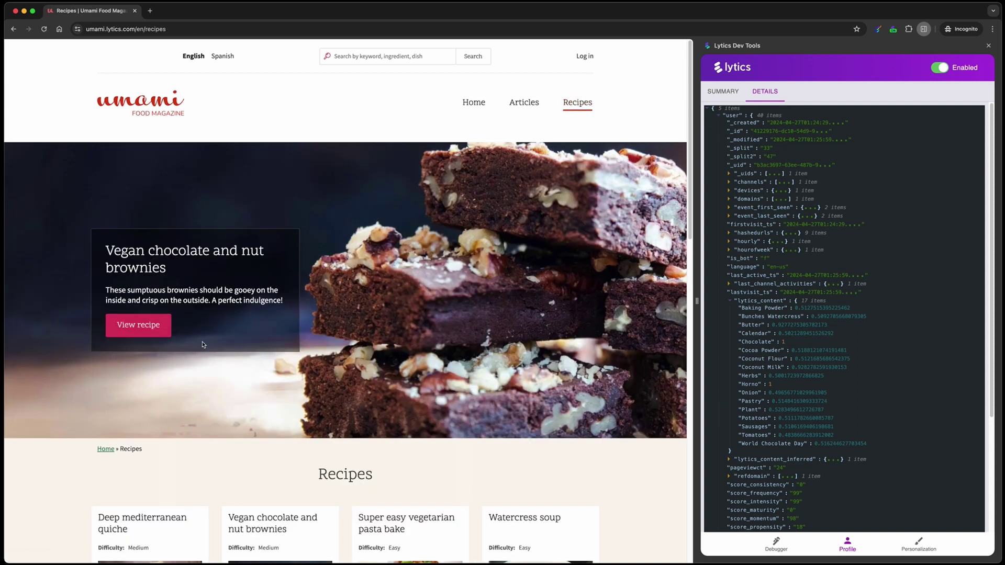
scroll(183, 367, down, 6)
click(124, 469)
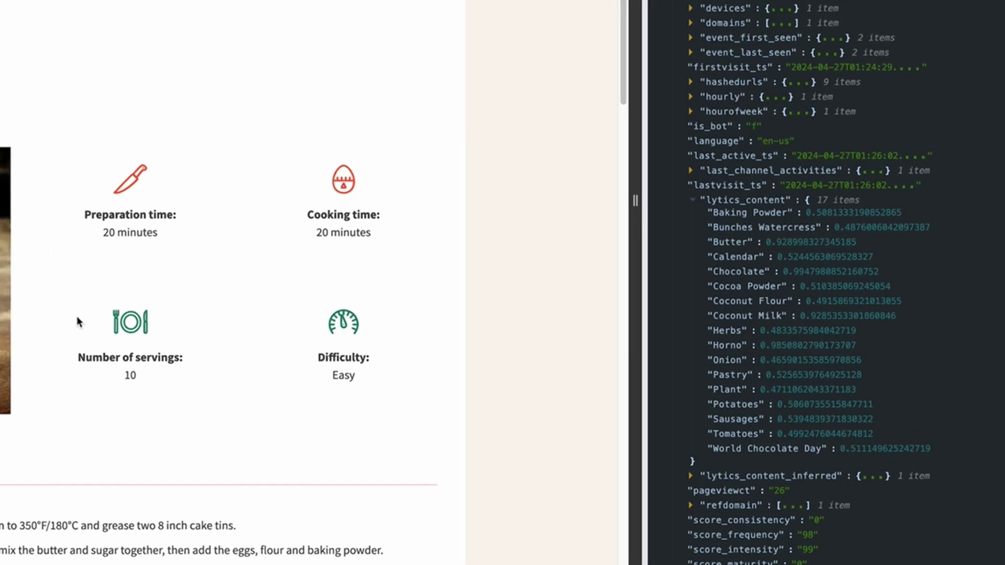
scroll(79, 316, down, 10)
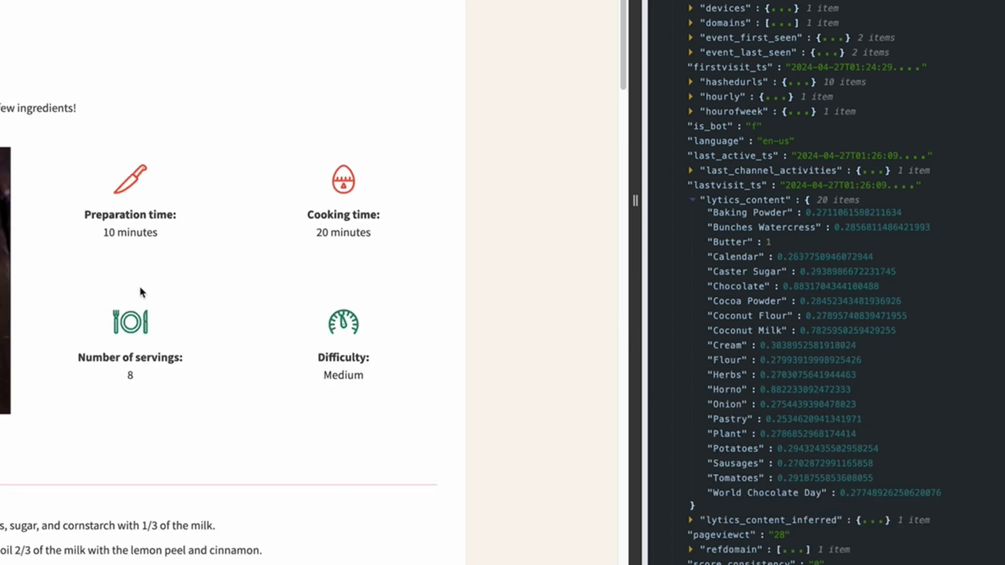
scroll(140, 287, down, 10)
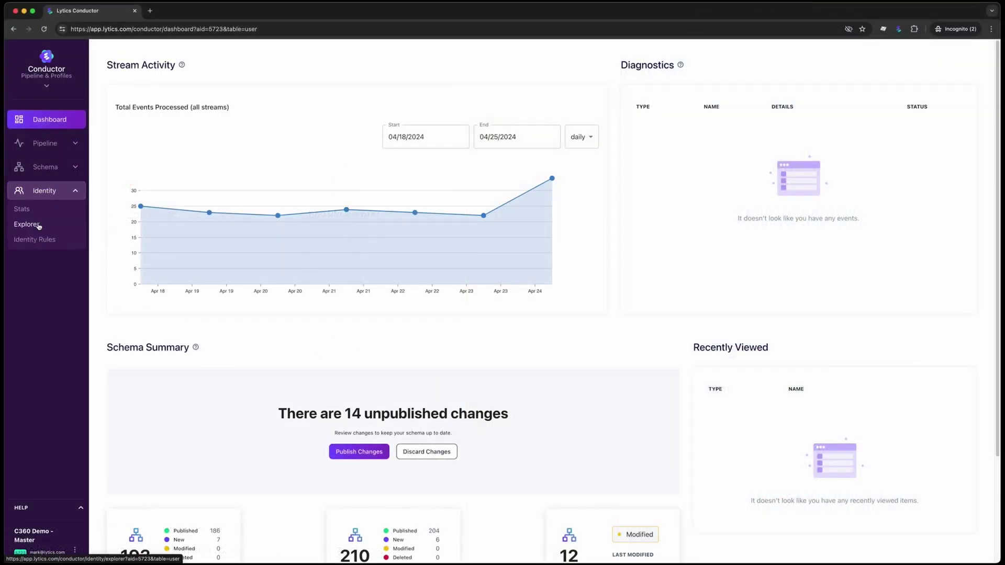
Search Identity Explorer for the customer's profile by pasting their e-mail address
click(38, 225)
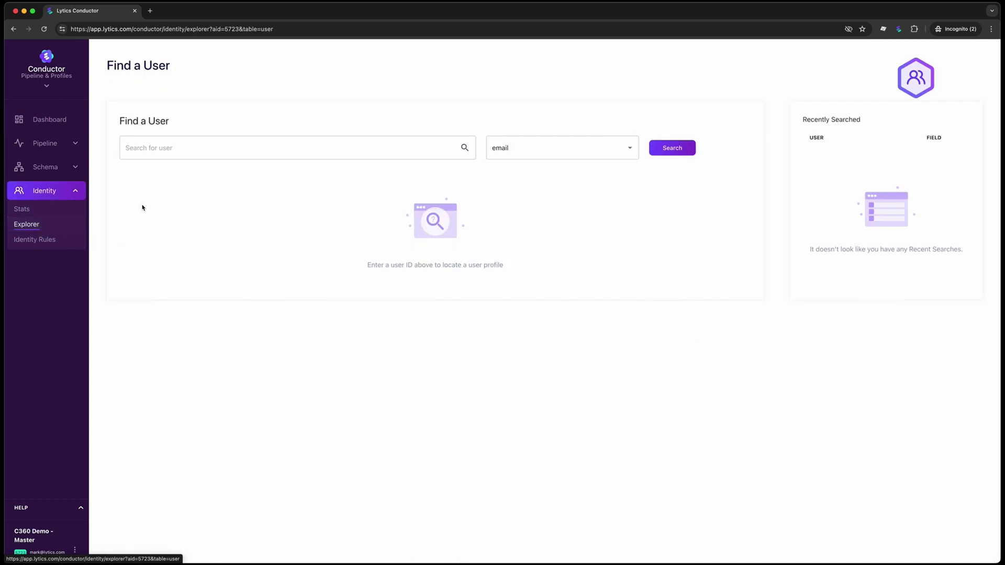
click(168, 147)
key(super+v)
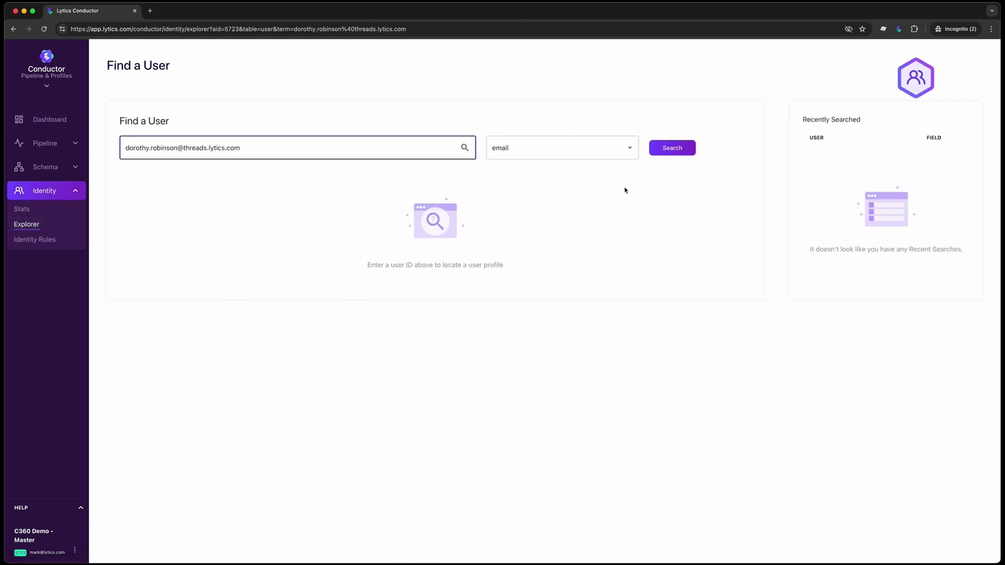
click(674, 149)
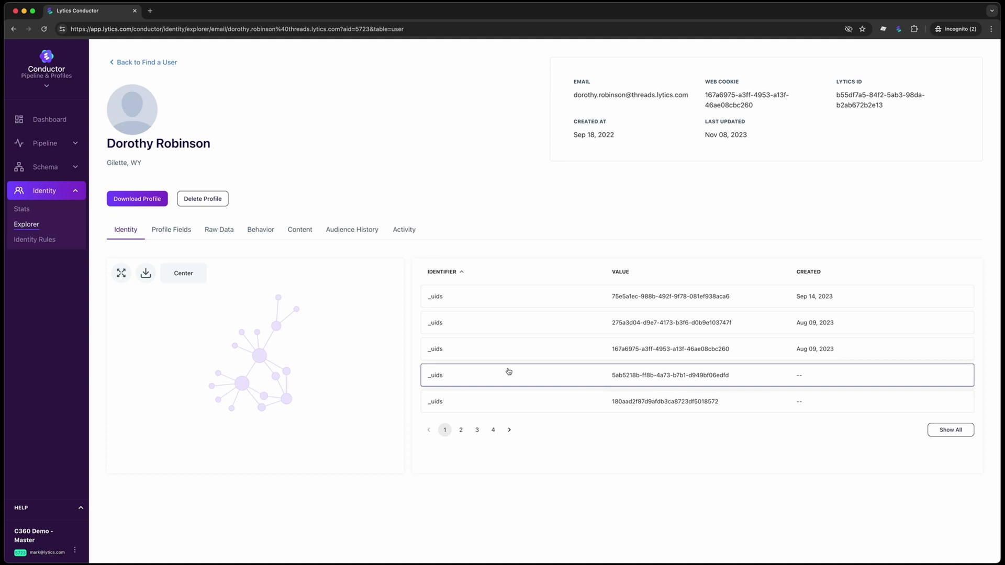
Show all of the profile's linked identifiers and highlight the central identity node
click(950, 430)
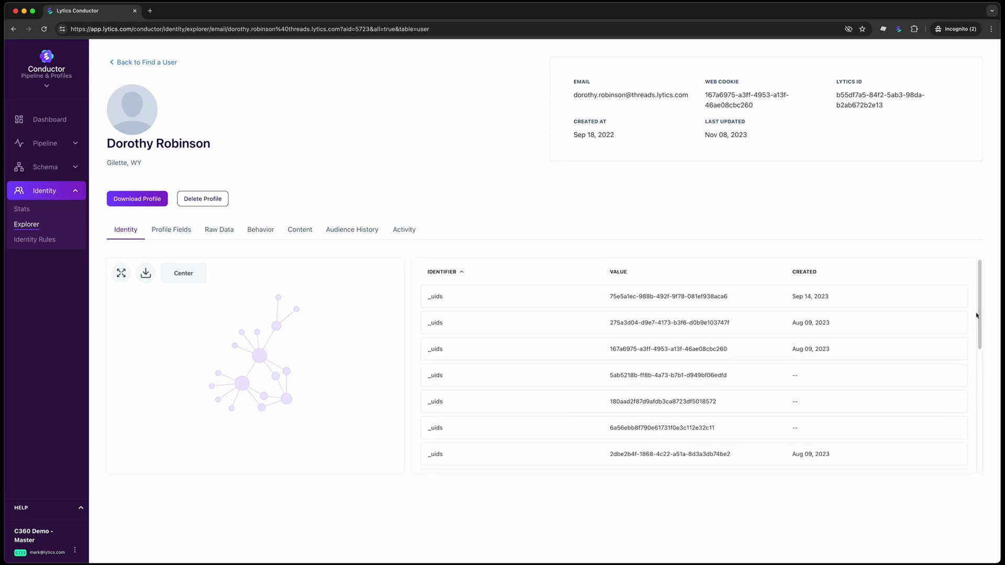
drag(978, 314, 963, 445)
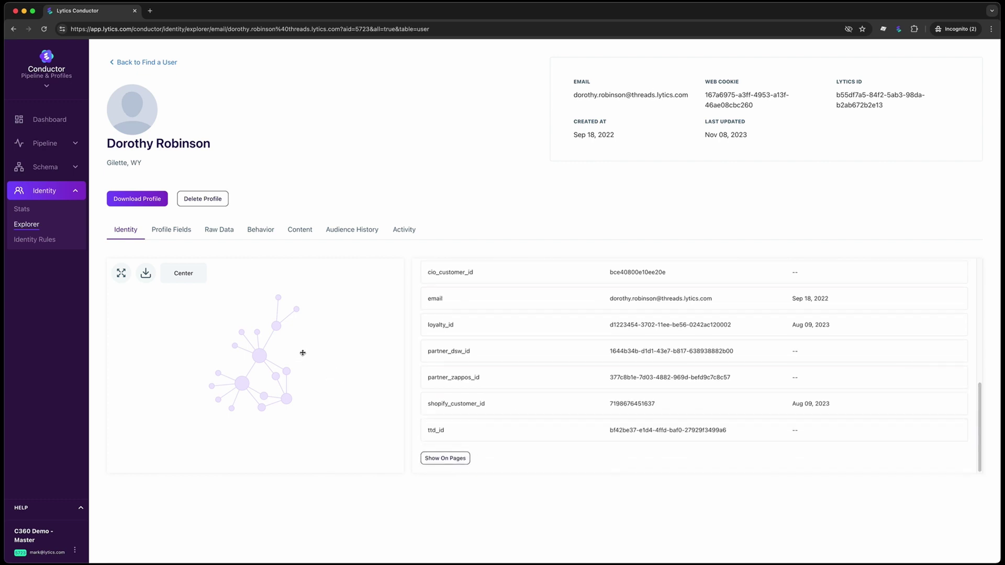
click(261, 356)
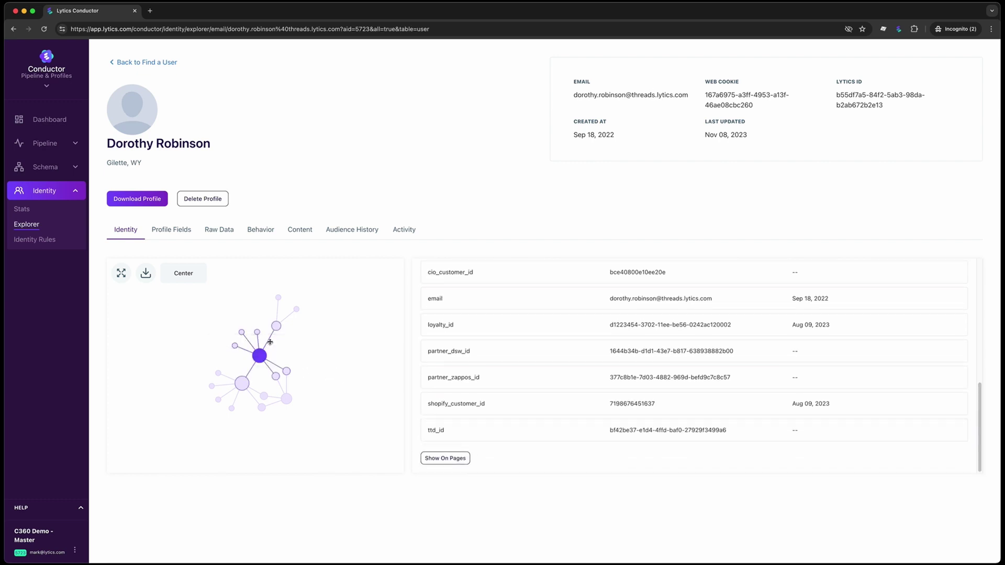
mouse_move(281, 330)
mouse_move(281, 301)
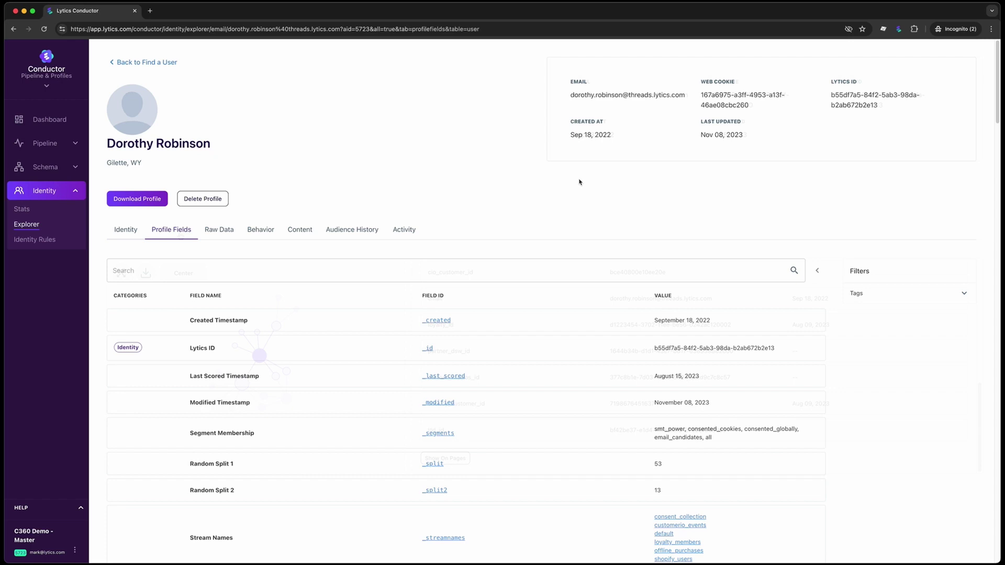
drag(999, 107, 988, 336)
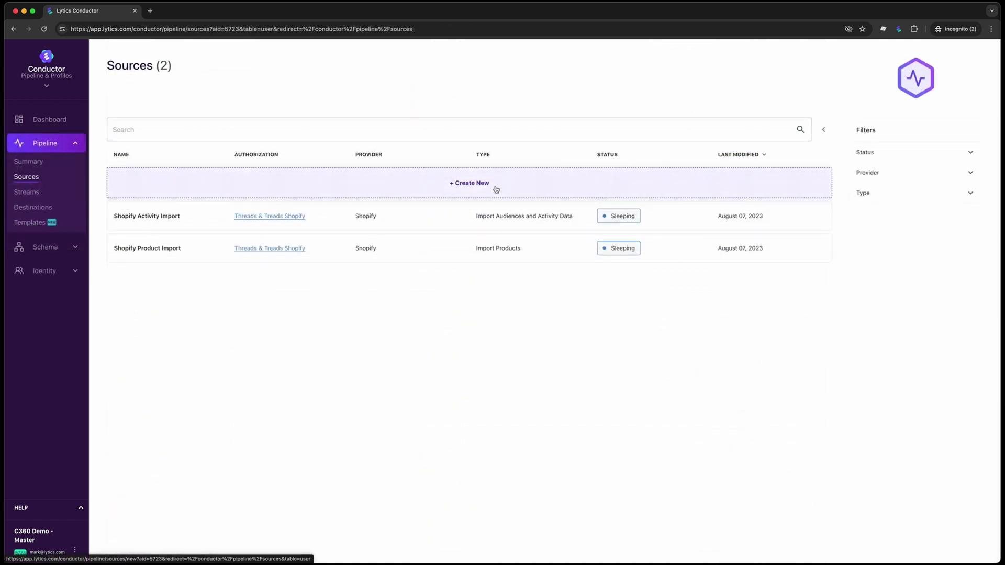
Create a new source with the Shopify provider, choosing Import Audiences and Activity Data
click(496, 190)
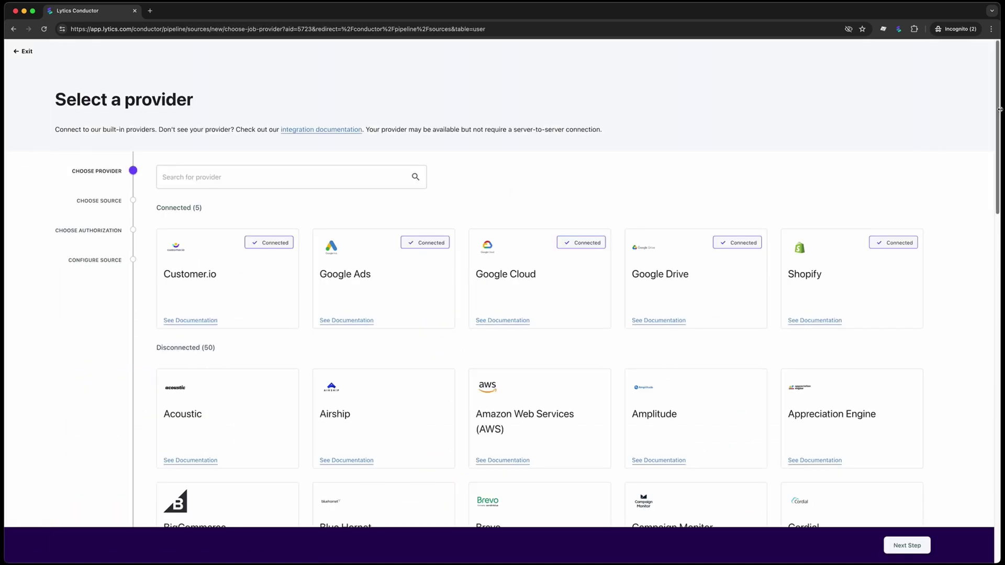
drag(998, 110, 639, 149)
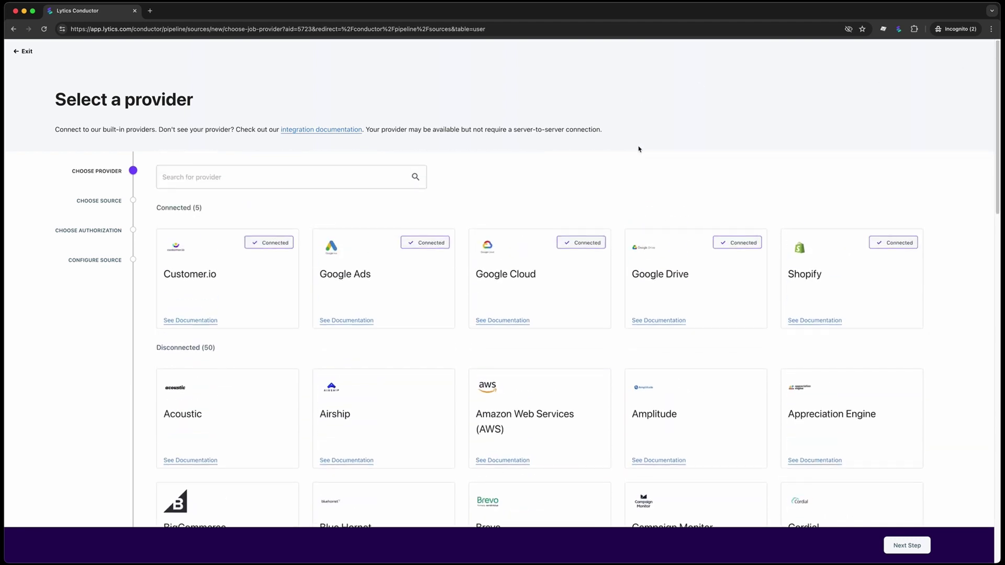
click(850, 289)
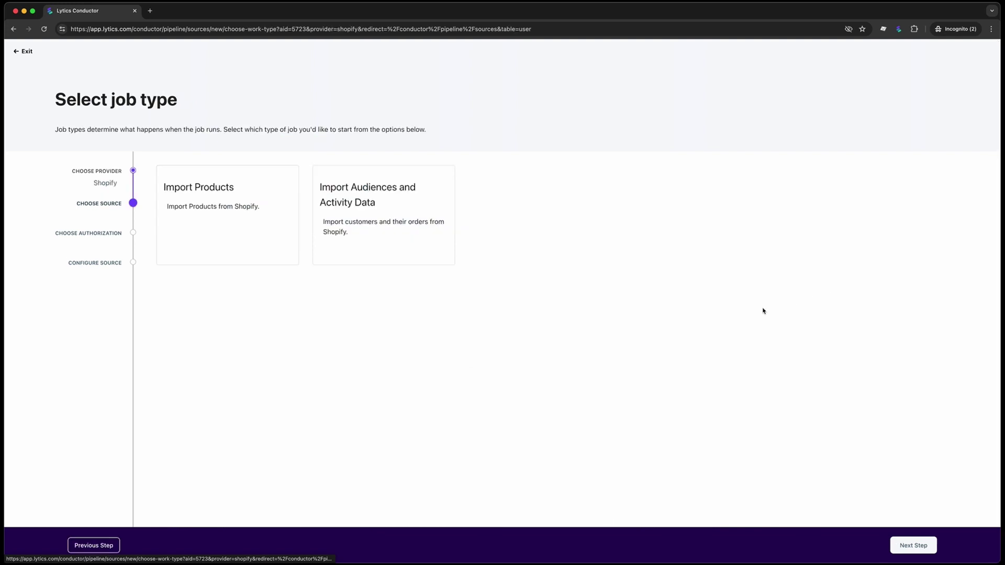
click(360, 211)
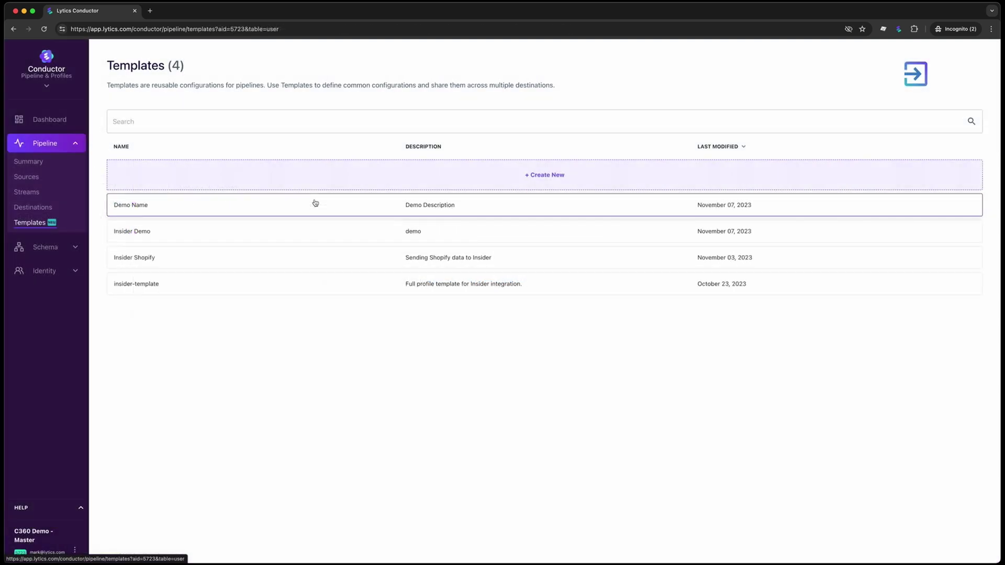
Edit the Demo Name template and advance to its Template configuration step
click(315, 203)
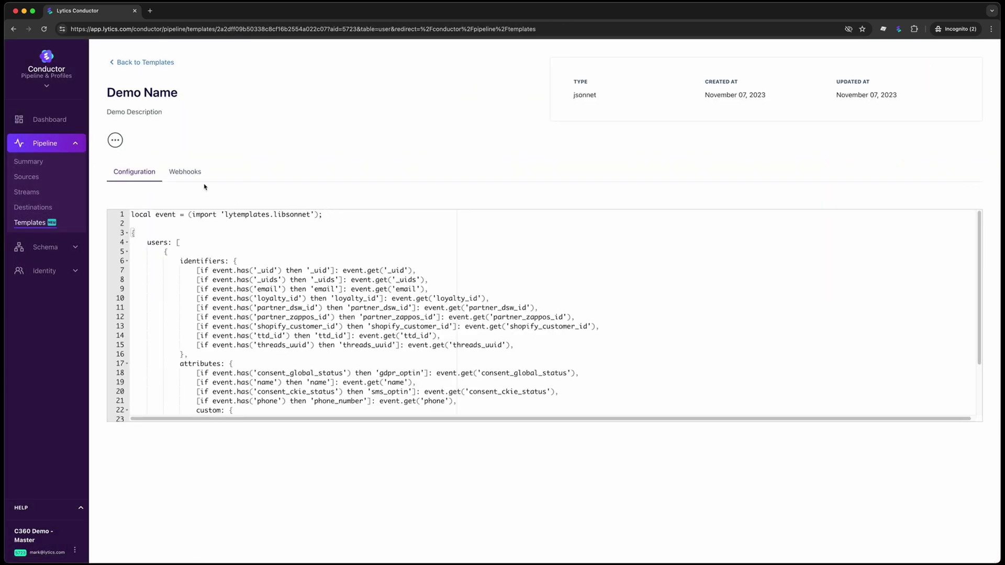
click(121, 143)
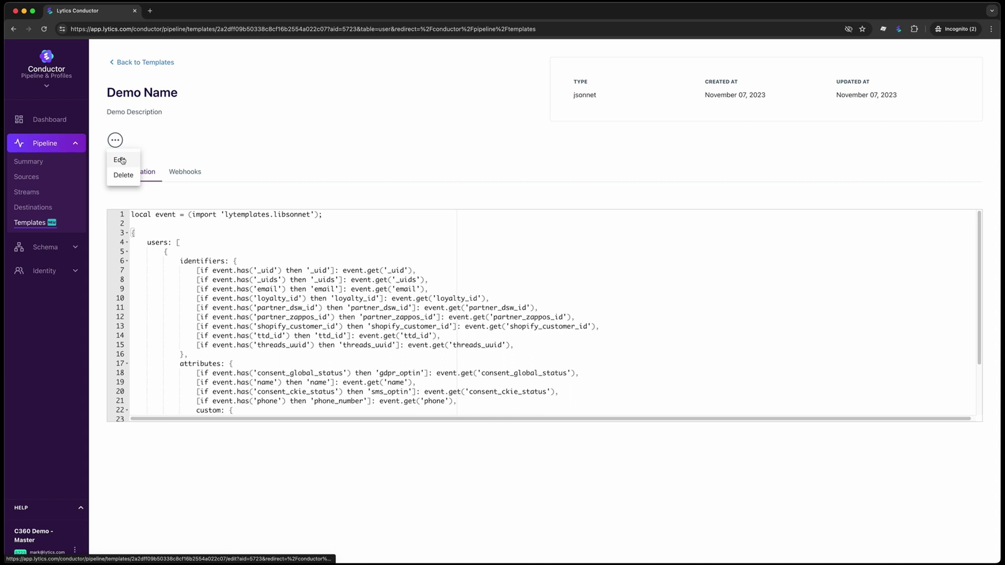
click(122, 160)
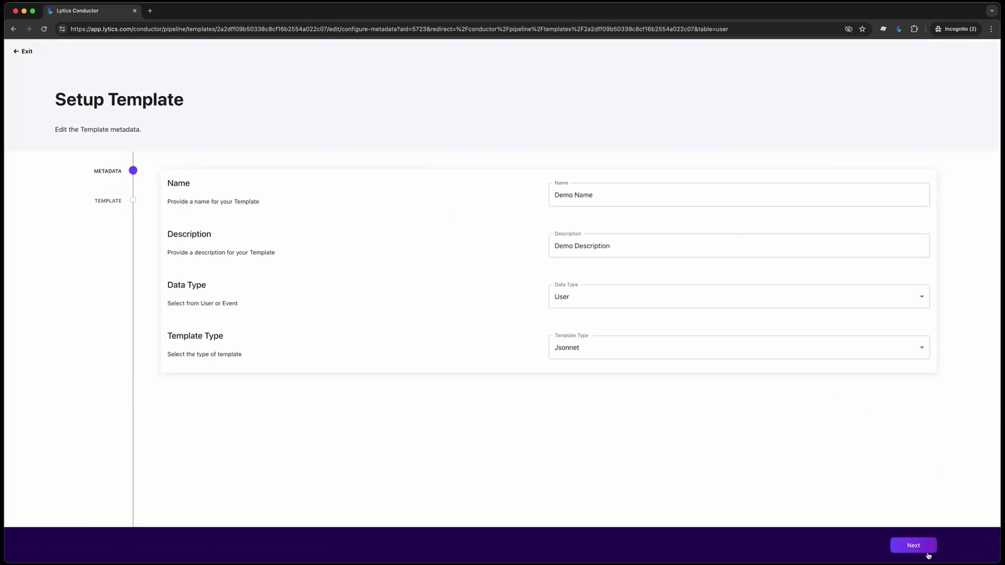
click(913, 545)
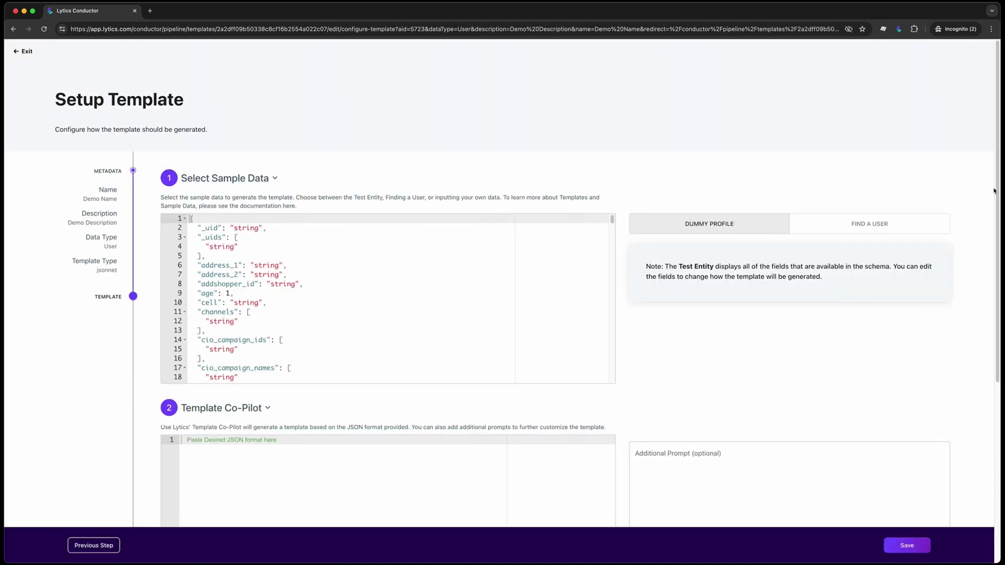
drag(993, 191, 985, 399)
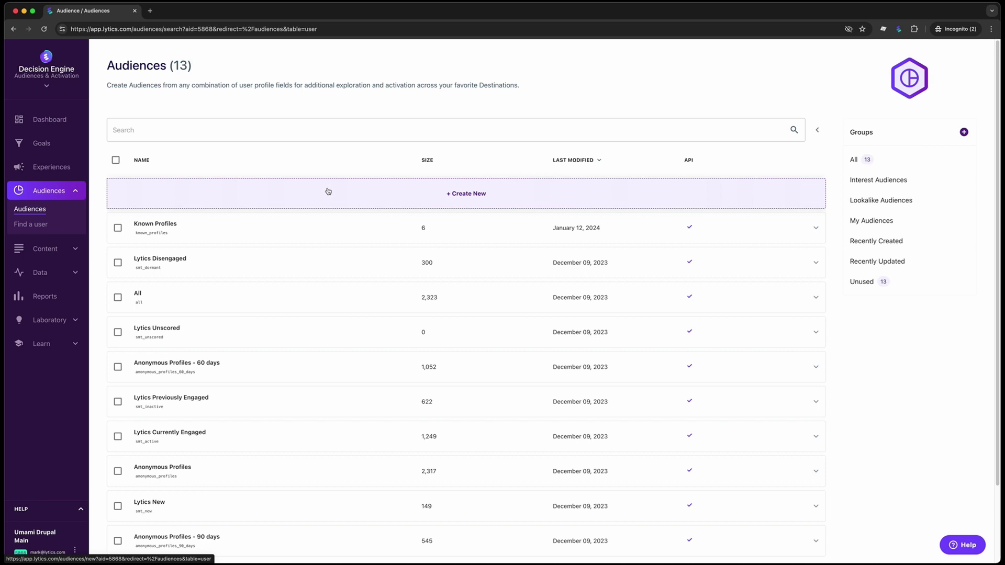
Start a new audience with a custom rule requiring Email Address to exist
click(328, 191)
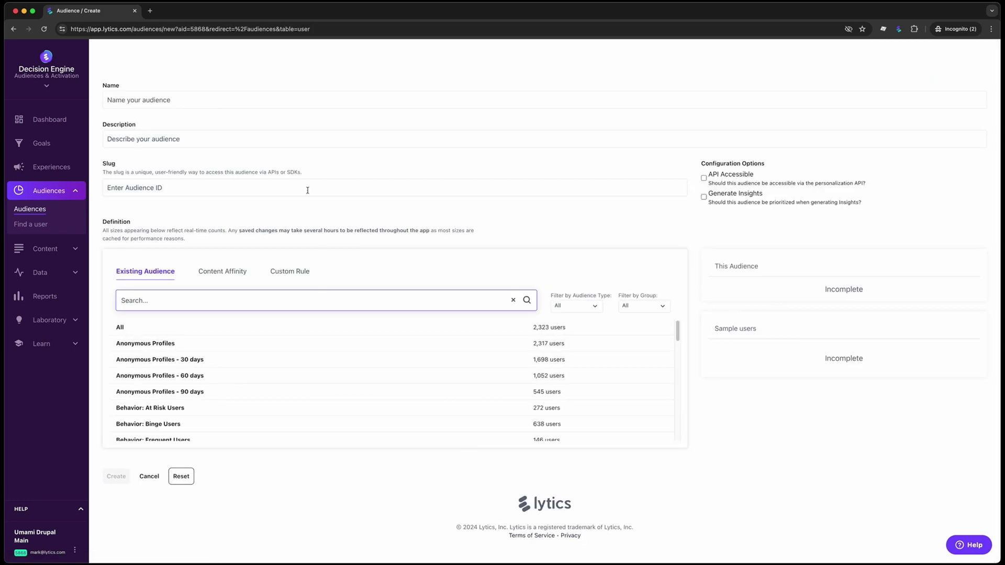
click(290, 271)
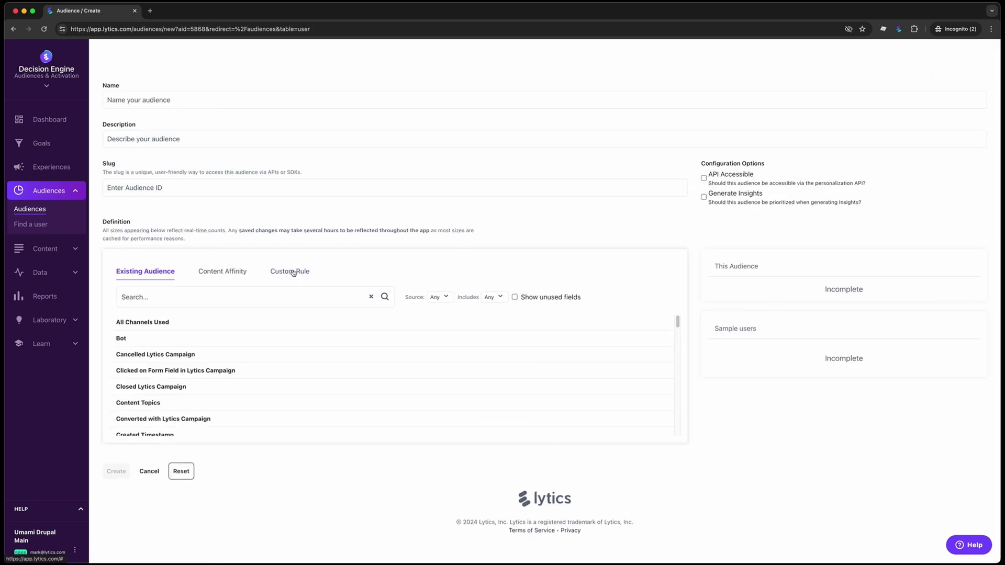
text(email)
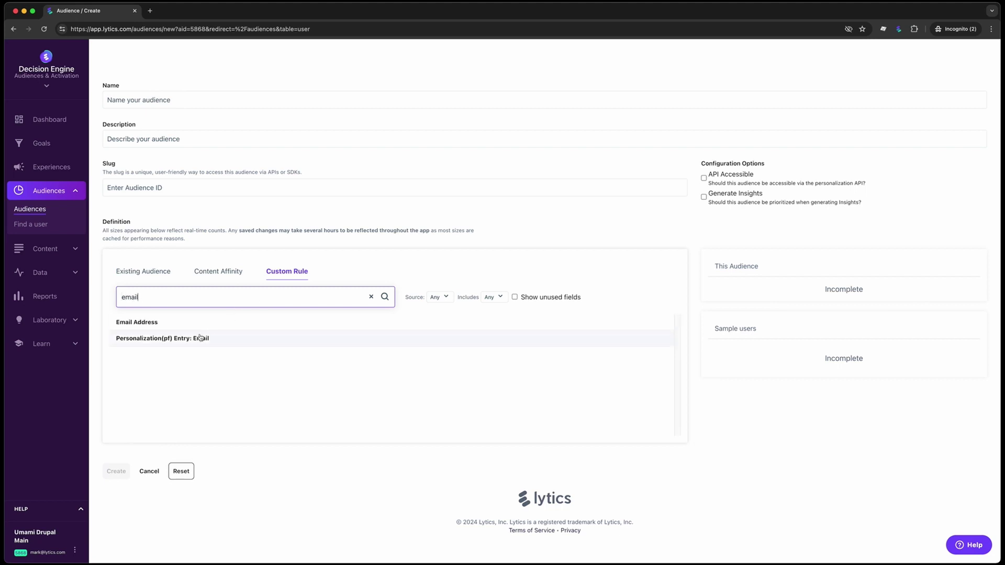
click(136, 322)
click(536, 331)
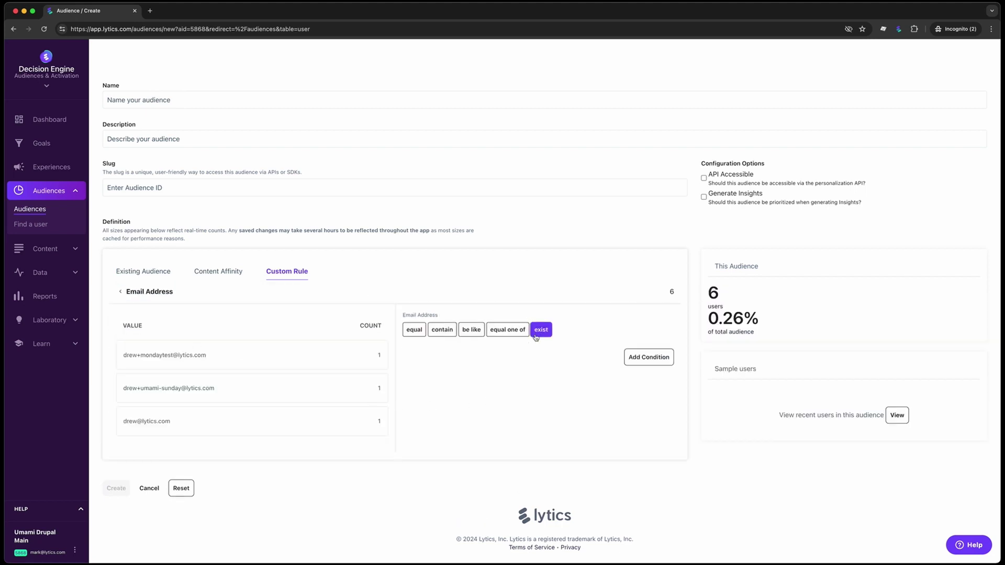
click(644, 357)
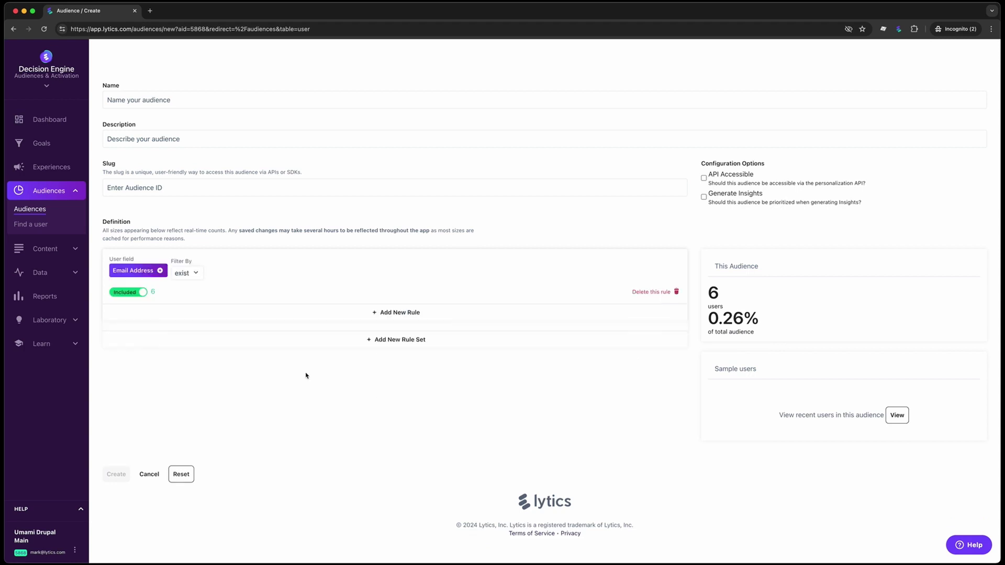
Add a second rule for Score Momentum greater than 50, then go to Reports
click(403, 314)
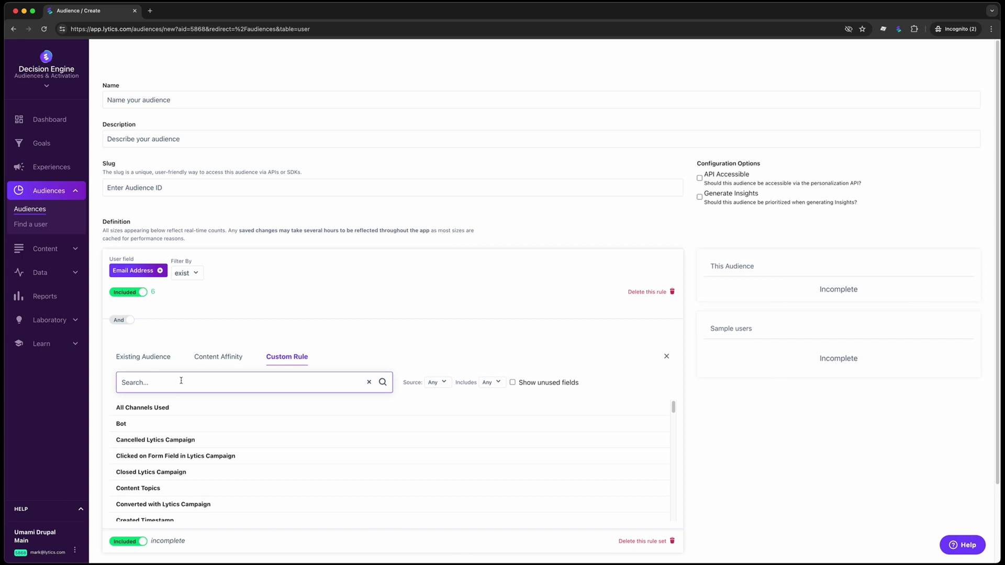
text(momentum)
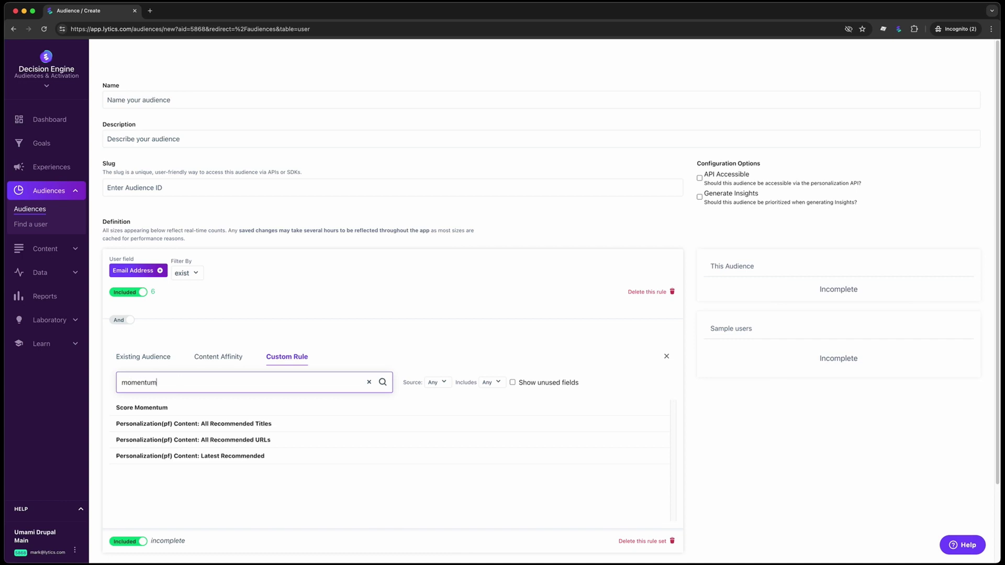
click(150, 407)
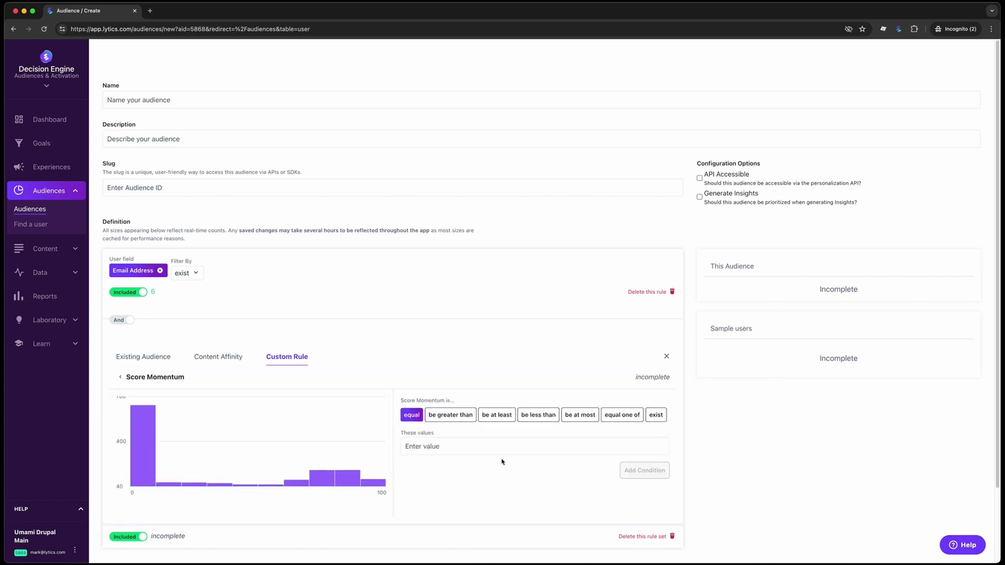
click(463, 417)
click(444, 446)
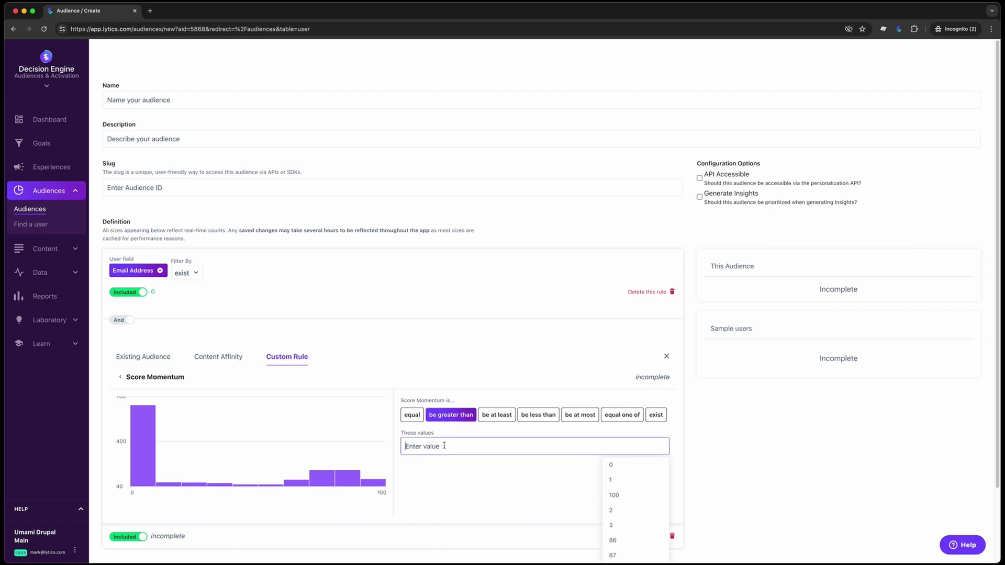
text(50)
click(477, 480)
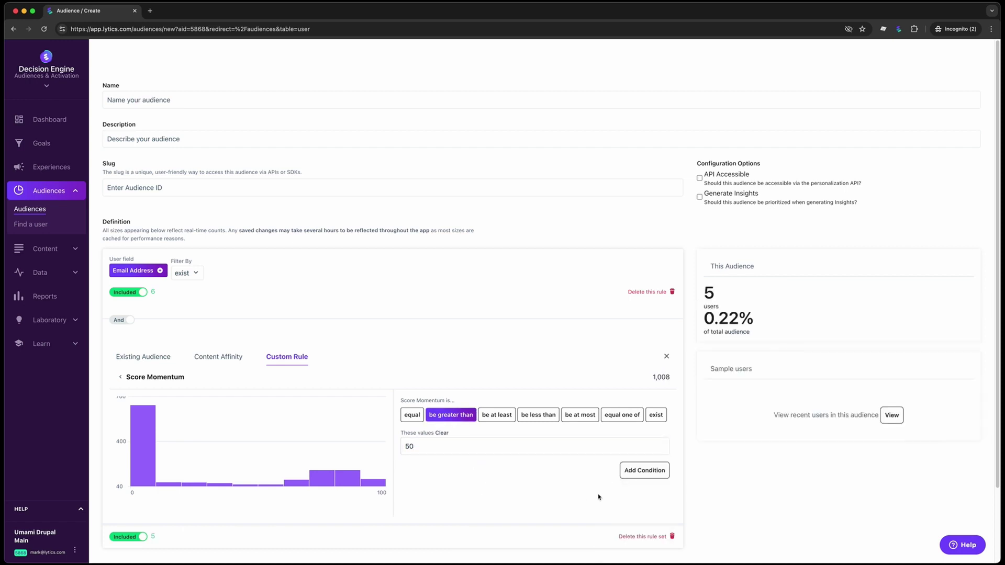
click(641, 472)
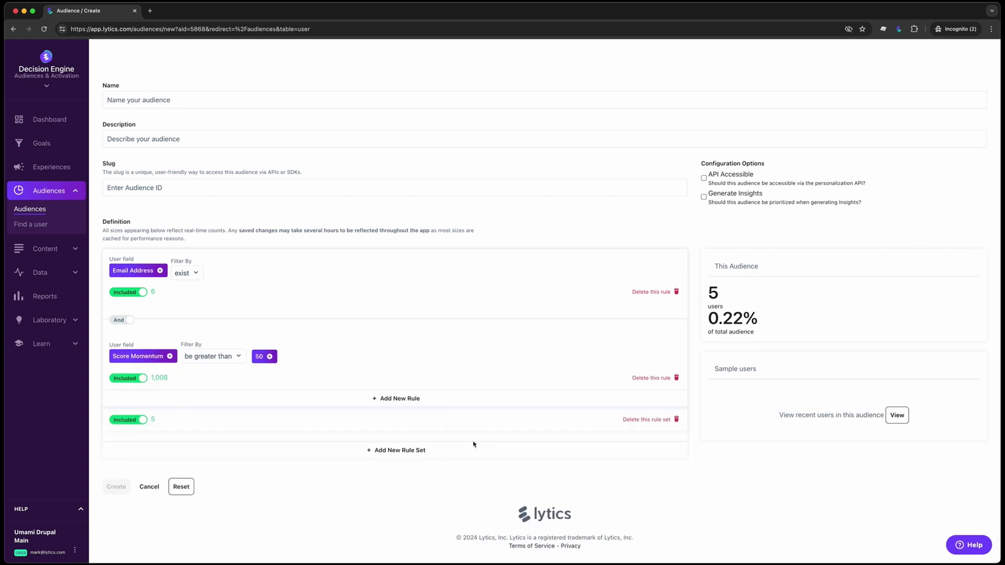
click(45, 296)
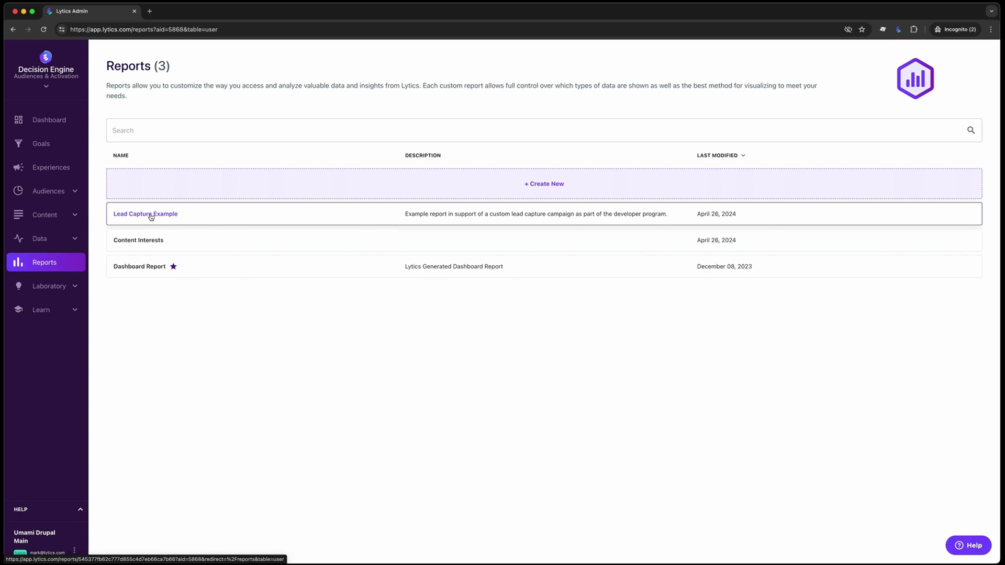
Open the Lead Capture Example report and scroll through its chart components
click(205, 216)
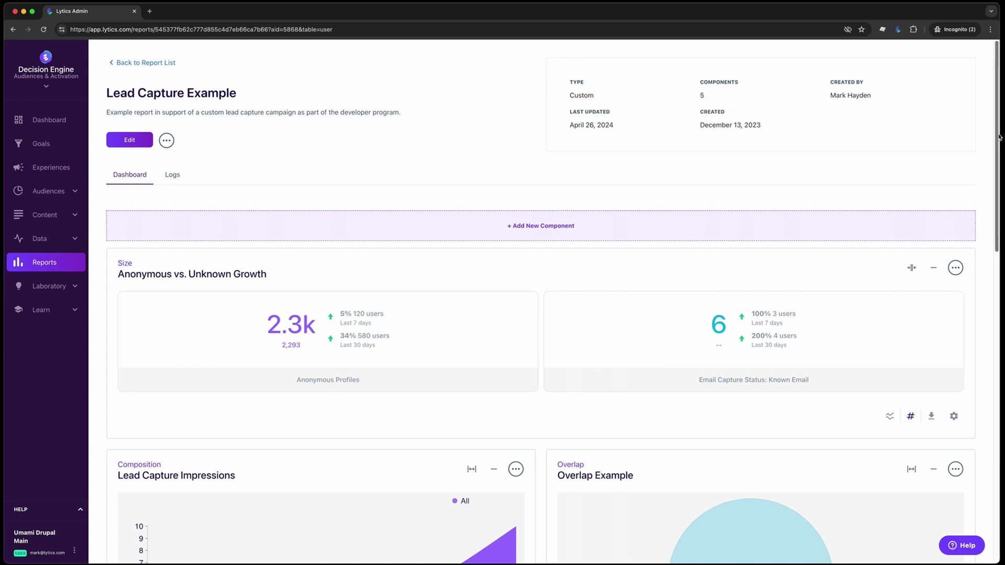
drag(998, 137, 997, 167)
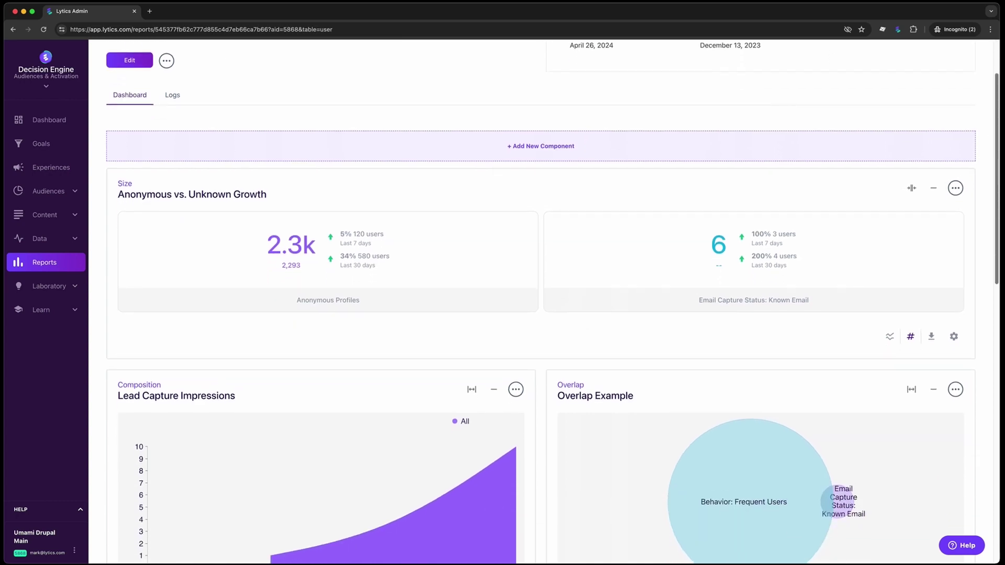
scroll(554, 302, down, 4)
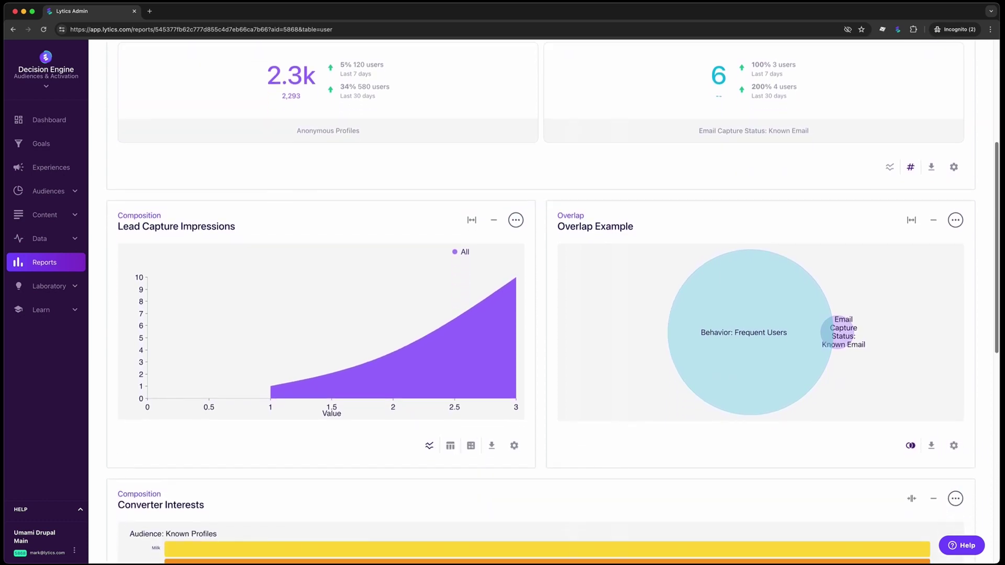
scroll(554, 302, down, 1)
scroll(554, 302, down, 6)
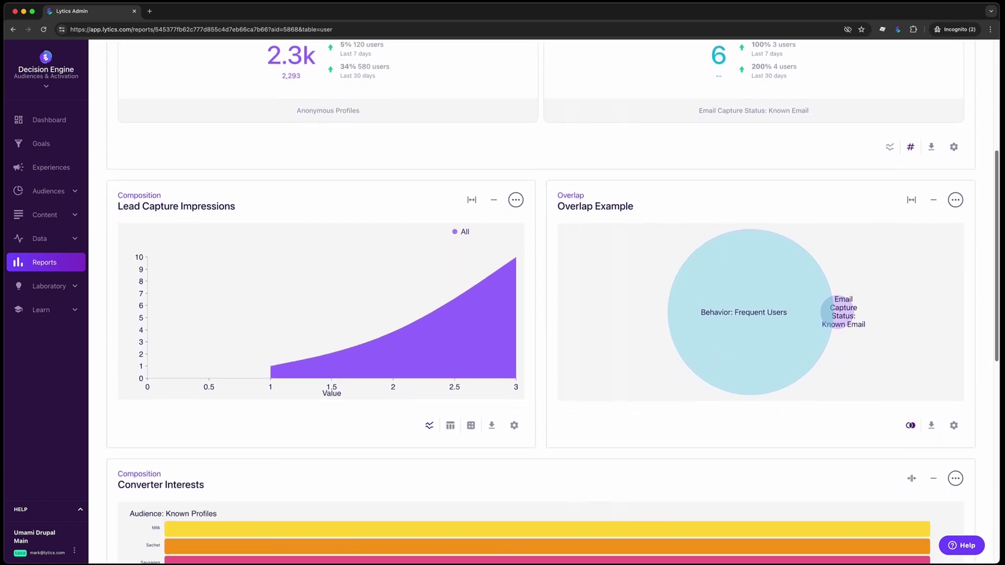
scroll(554, 302, down, 1)
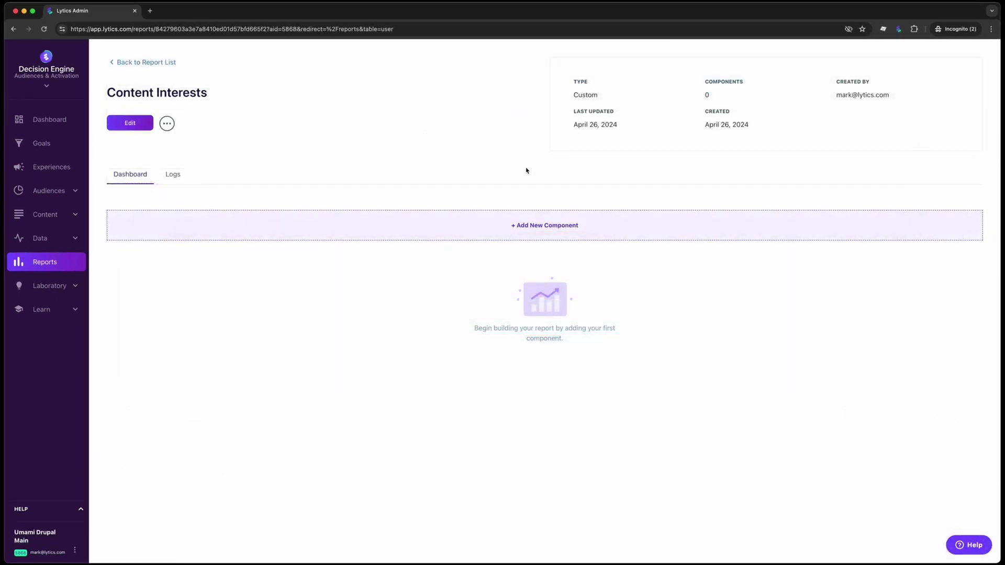
Add a Composition component to the Content Interests report, renaming it with 'Known User'
click(522, 233)
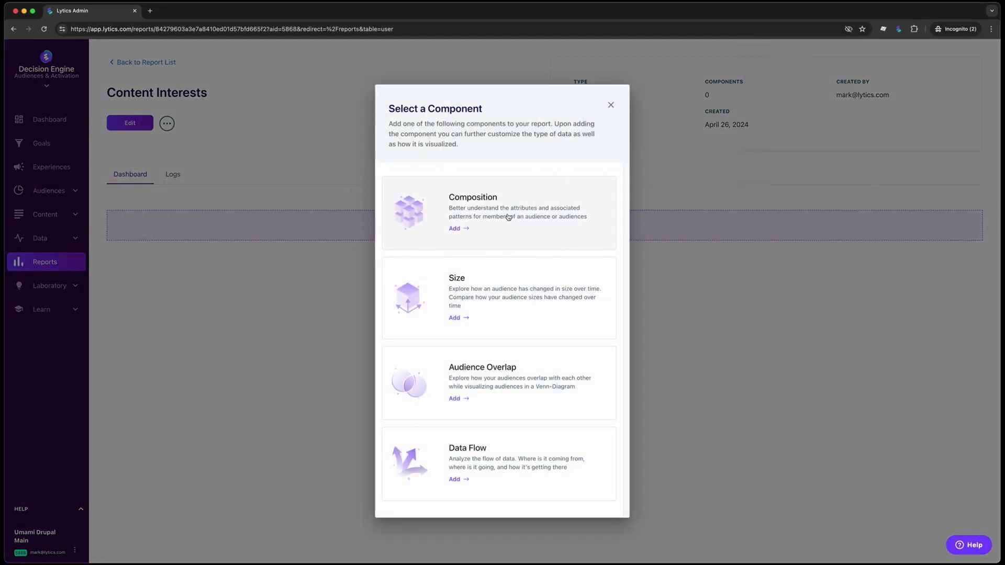
click(508, 216)
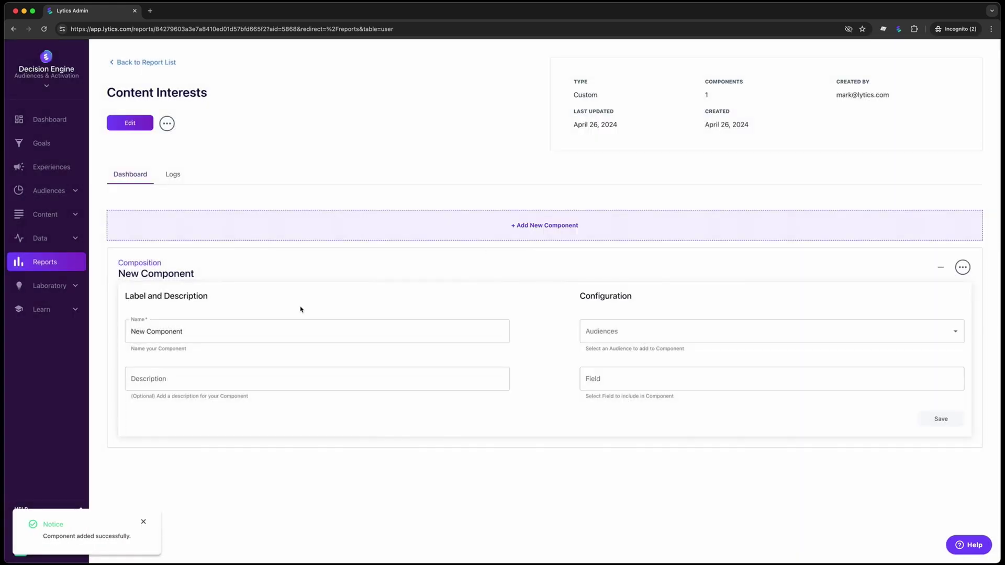
click(242, 337)
double_click(241, 336)
key(super+a)
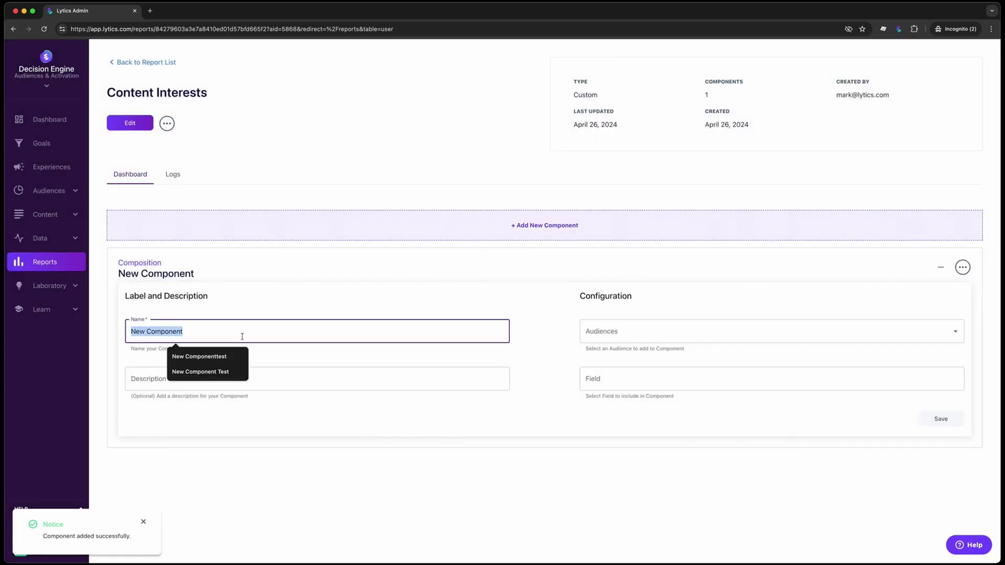
text(Known )
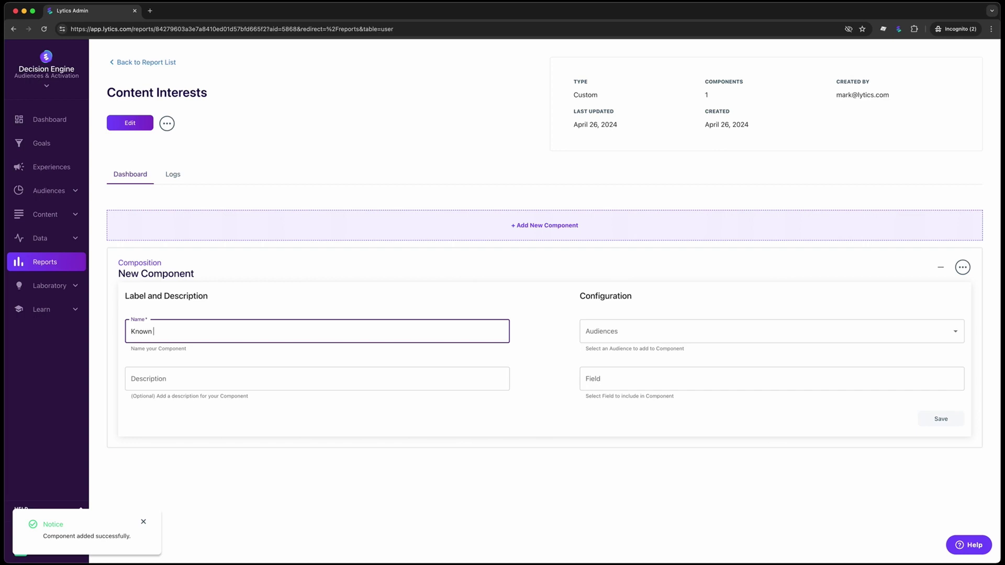
text(User Interests)
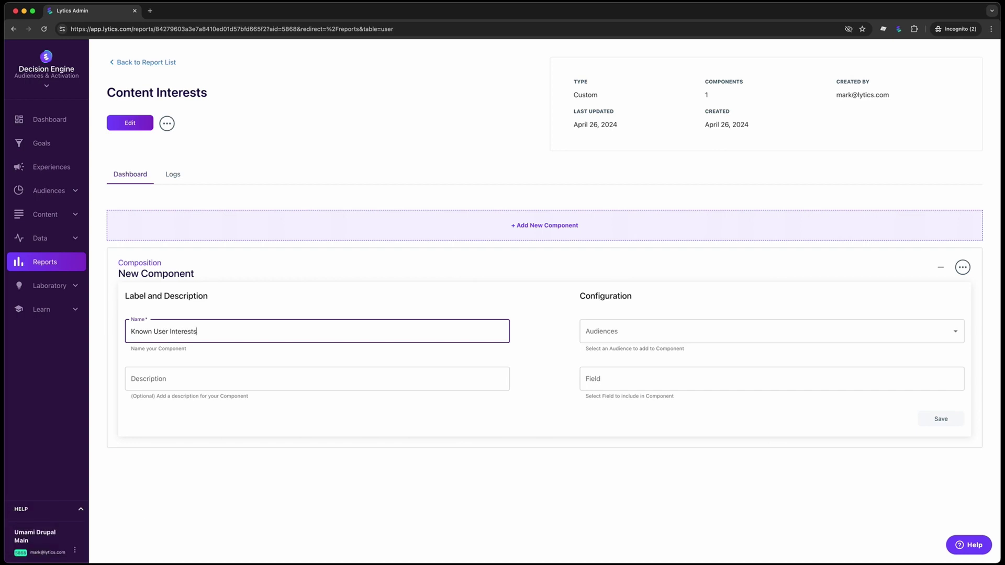
Set the component's audience to Known Profiles and field to lytics_content, then save it
click(621, 332)
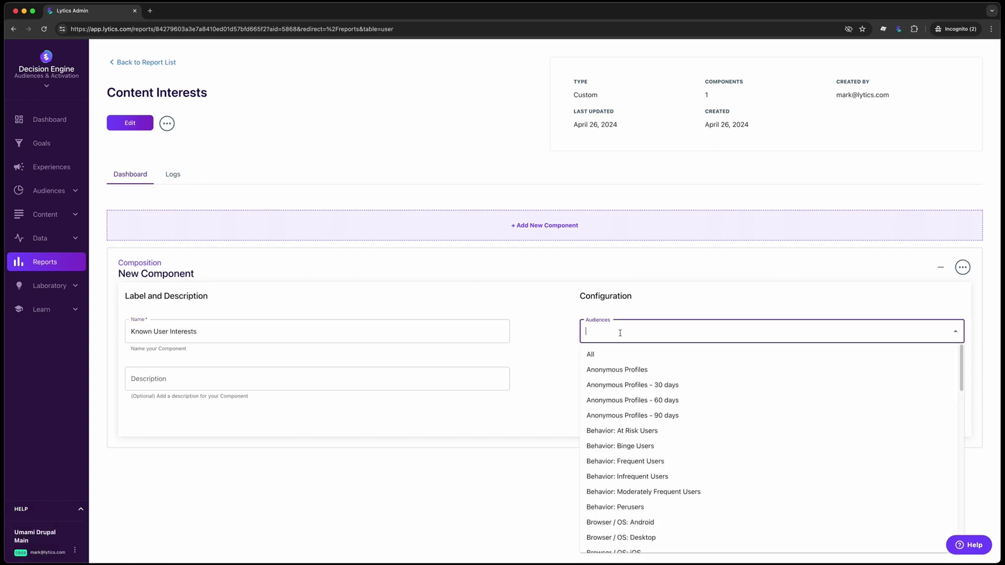
text(kno)
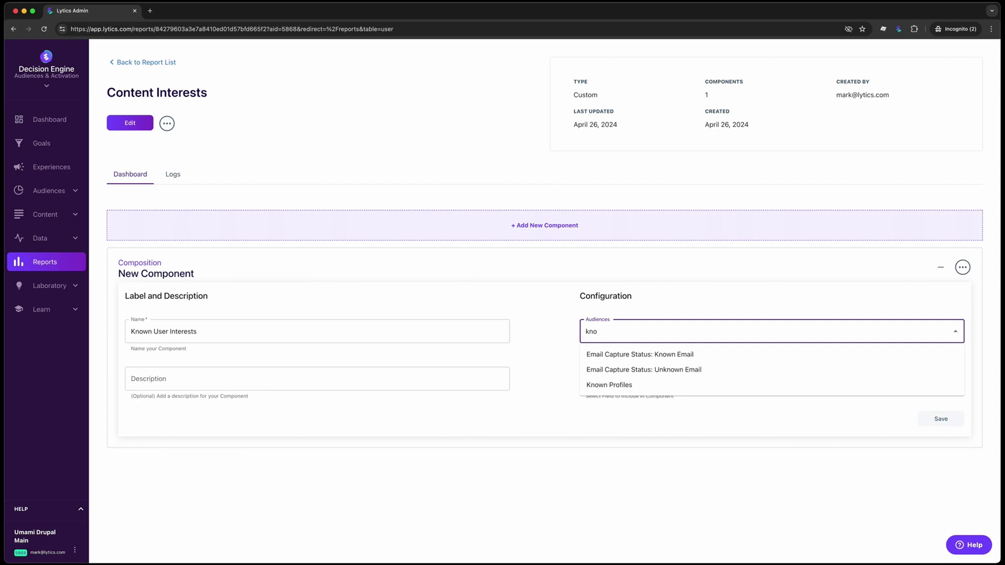
click(608, 384)
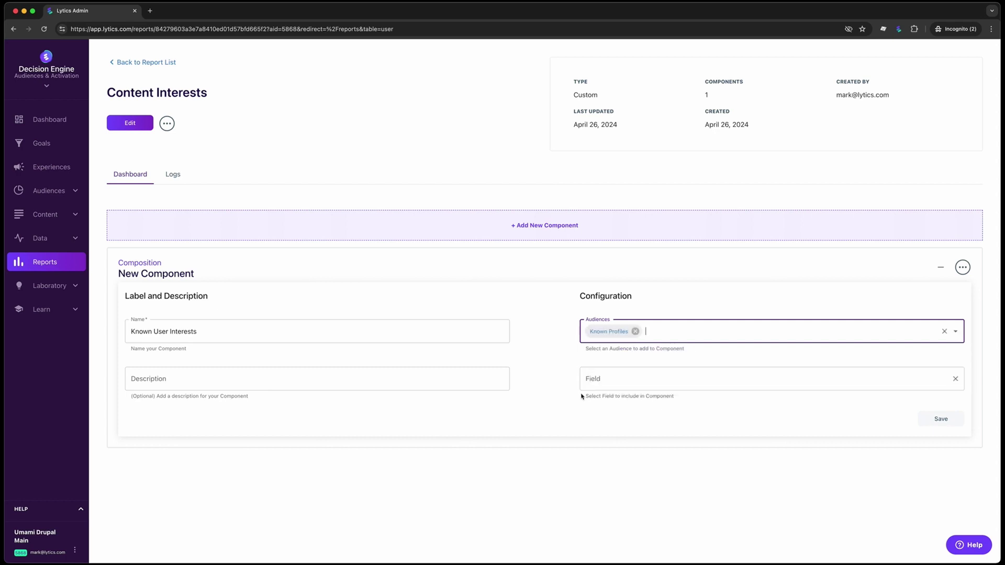
click(607, 382)
text(content)
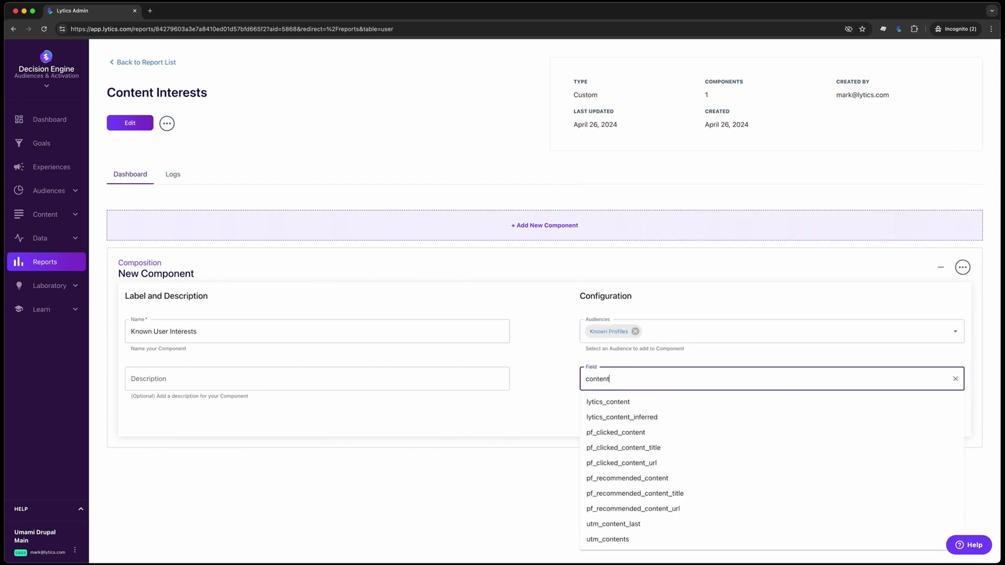
click(608, 403)
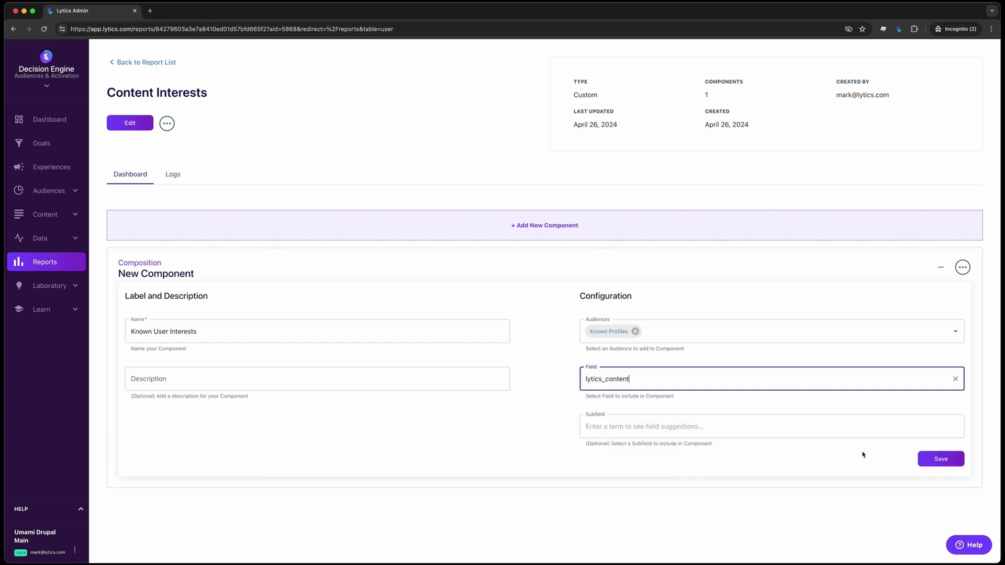
click(940, 459)
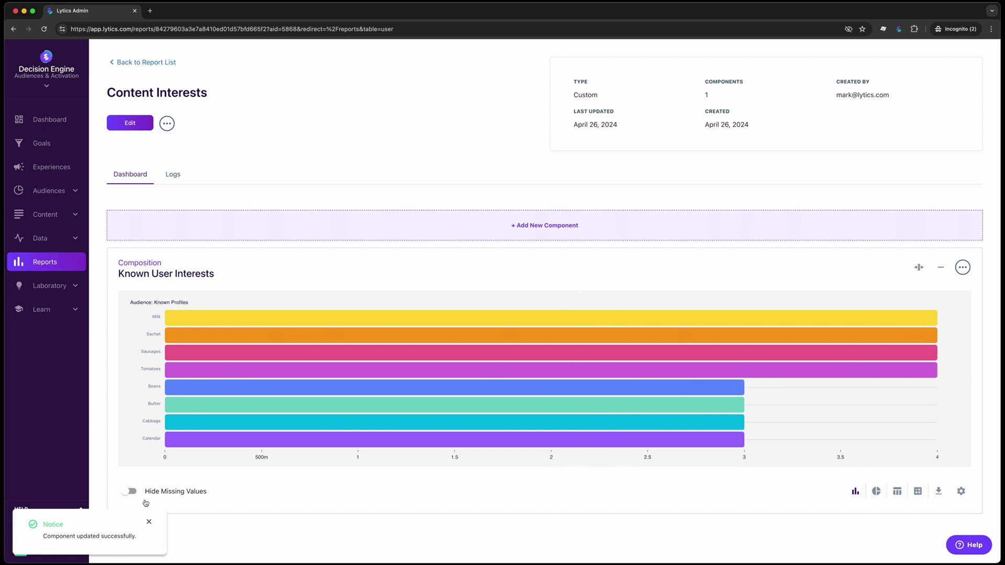
Restrict the Known User Interests component to the Tomatoes subfield and save it
click(961, 490)
scroll(718, 423, down, 4)
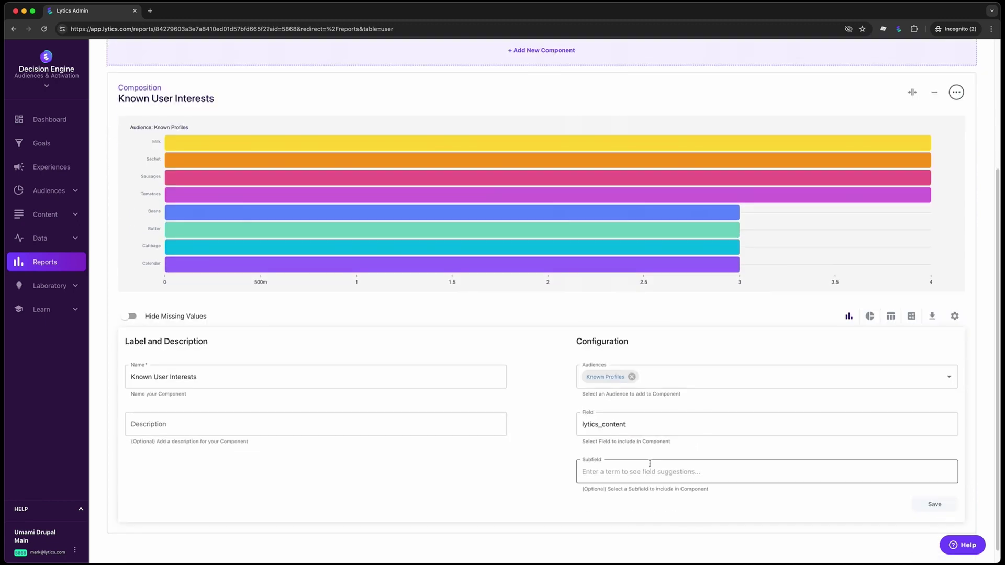
click(643, 471)
text(Tomatoes)
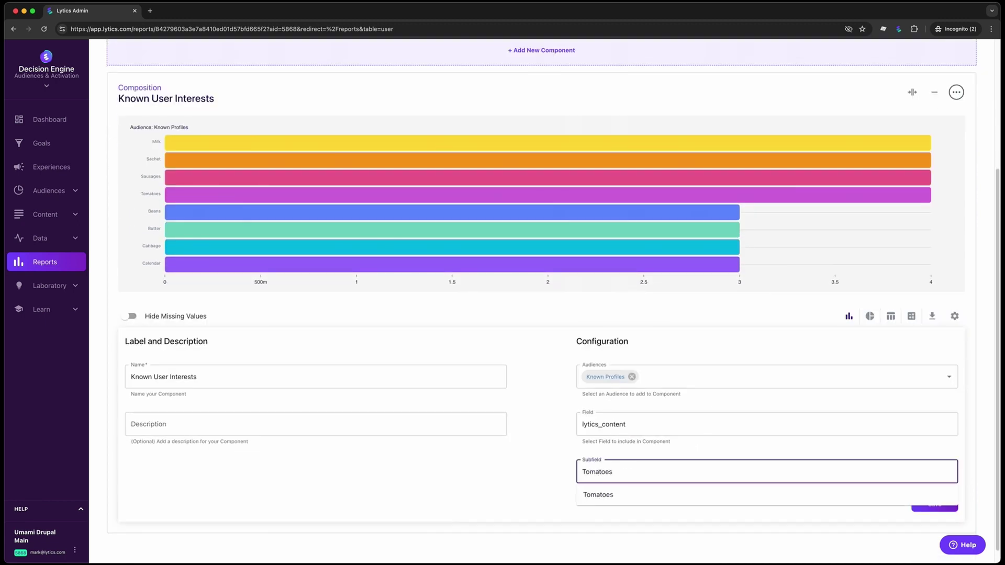
click(637, 496)
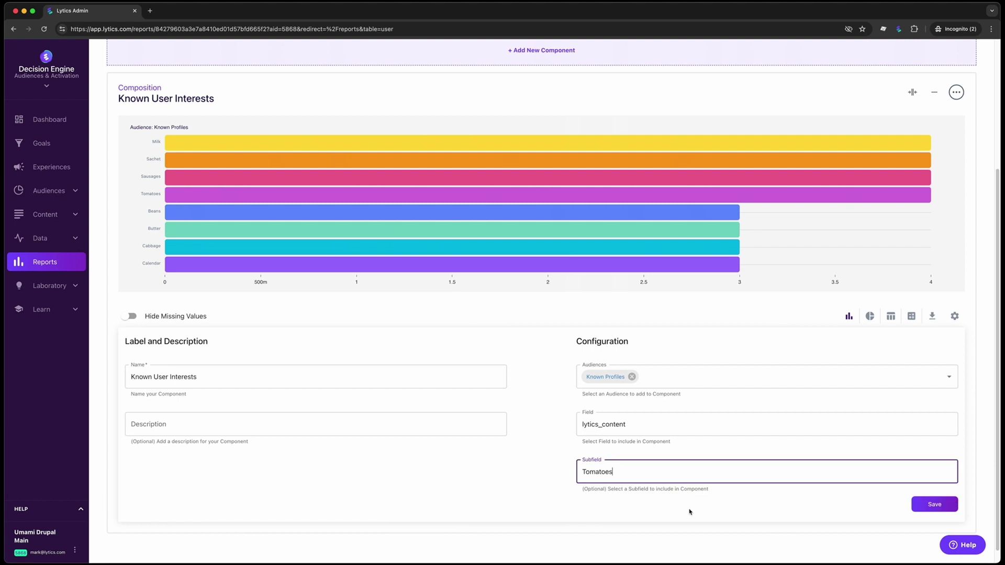
click(930, 506)
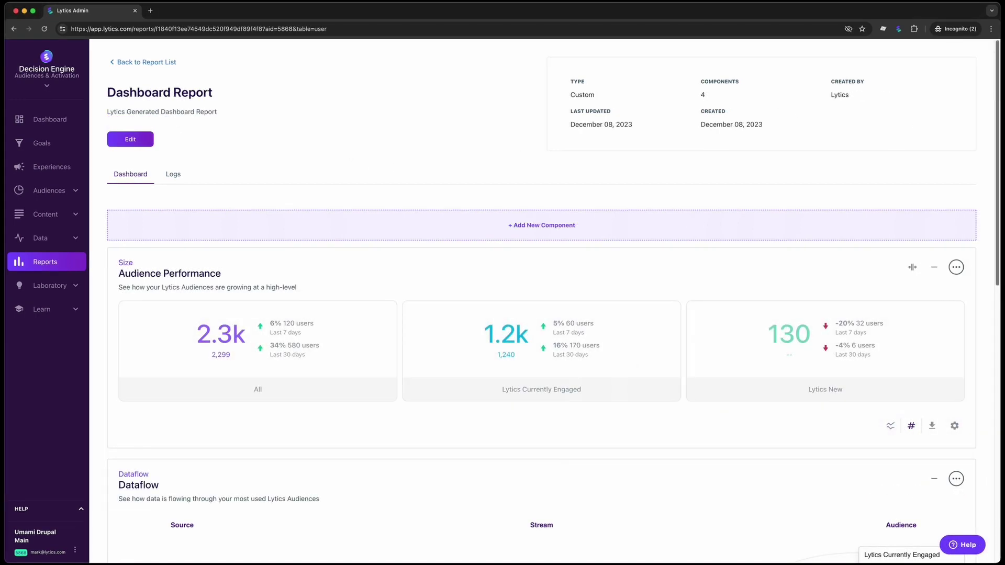
Open the Website (JS Tag) installation page under Setup and switch to its Drupal tab
drag(998, 101, 961, 373)
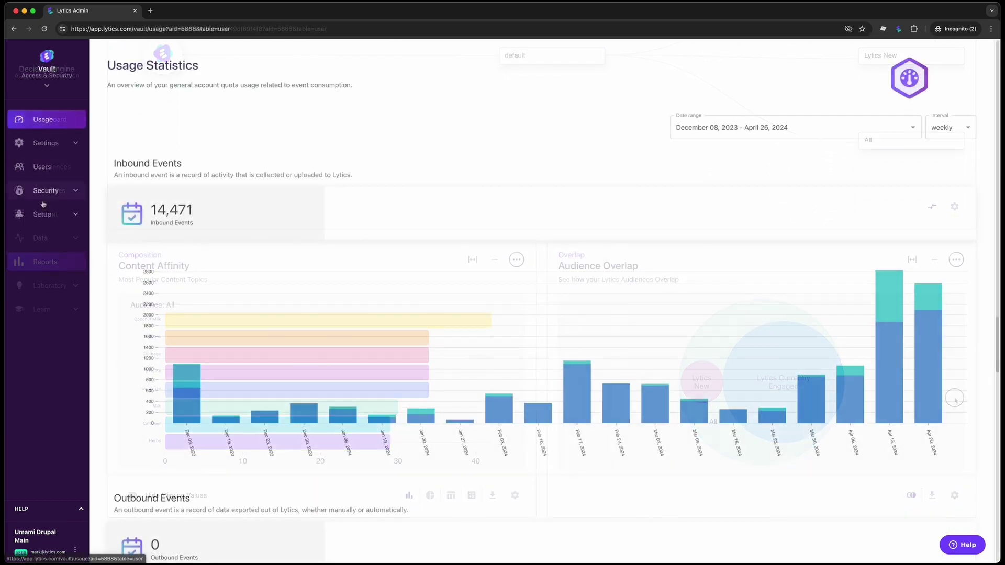
click(43, 214)
click(46, 234)
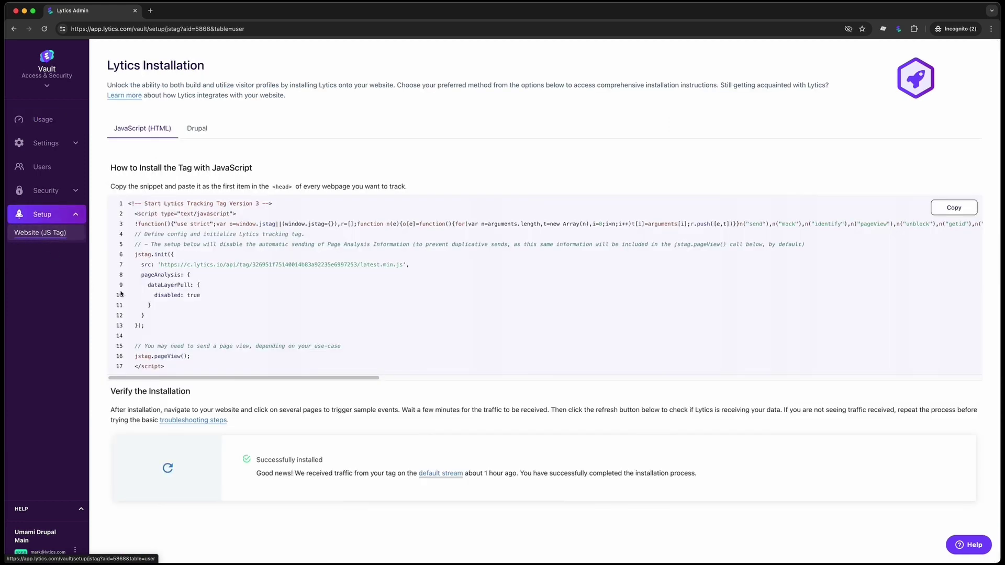
click(195, 131)
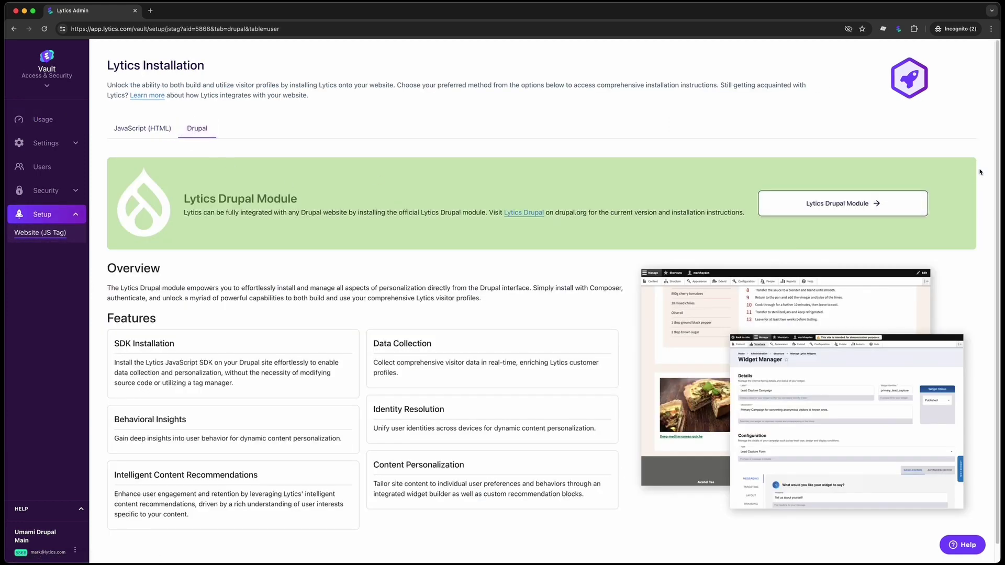
scroll(993, 157, down, 1)
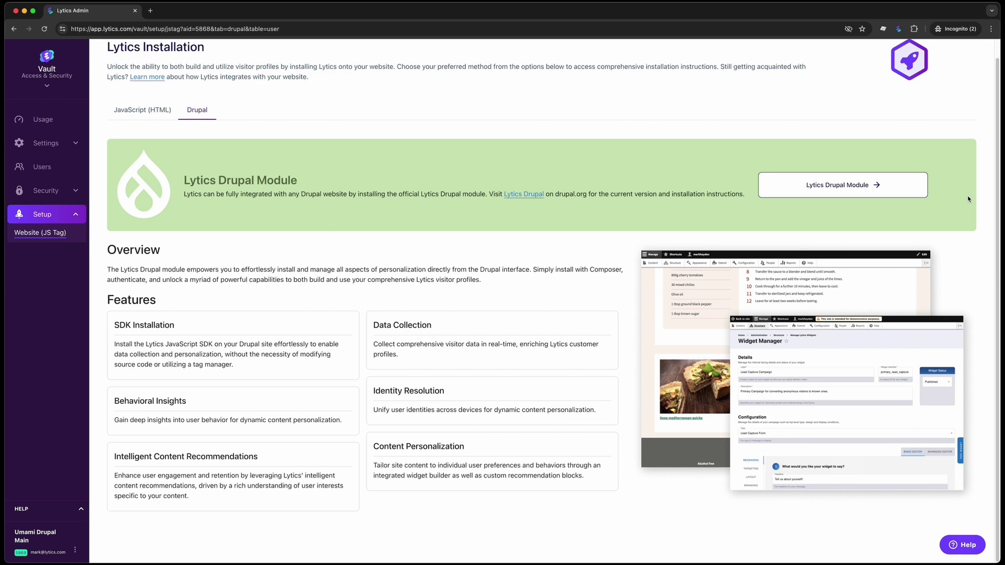
View the Lytics Drupal Module releases on drupal.org, then go to the Umami site's Extend page
click(837, 193)
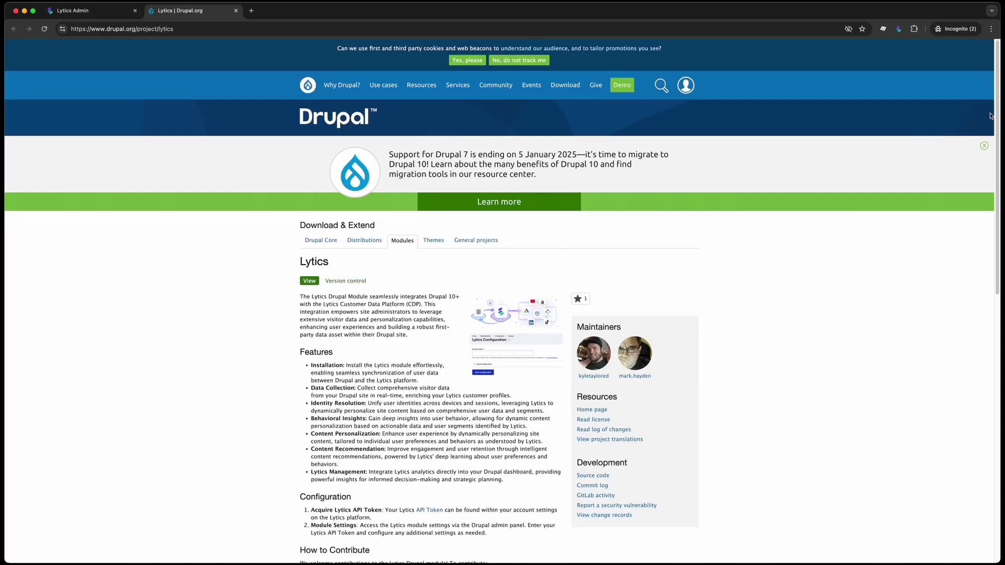
drag(997, 109, 998, 379)
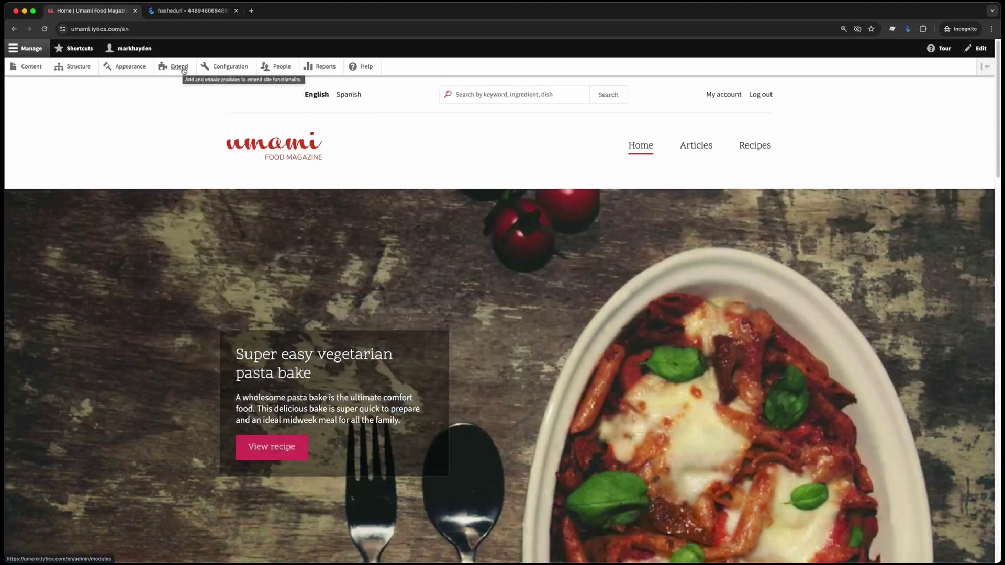
click(183, 70)
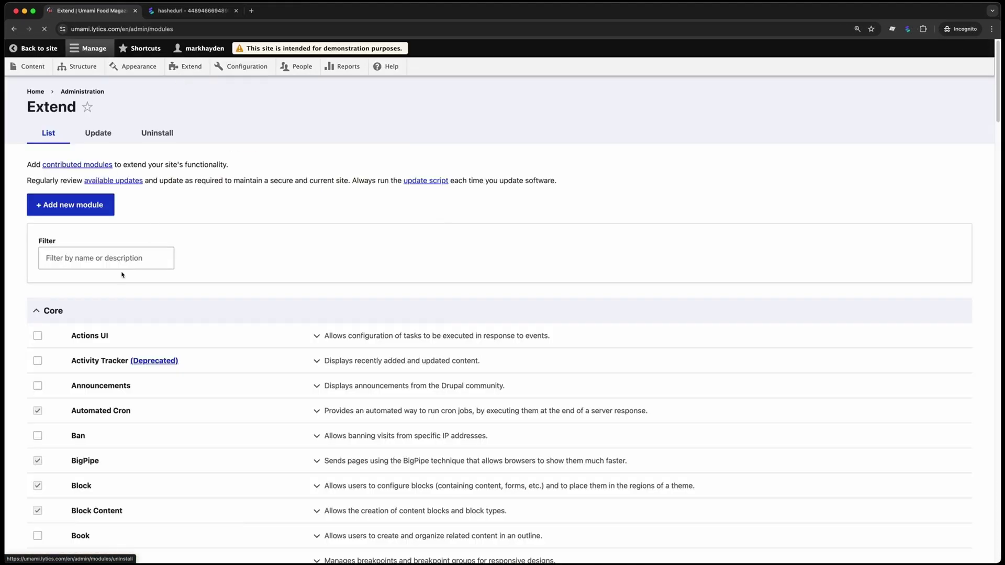
Filter the module list by 'lyt', expand the Lytics module and open its configuration
click(123, 258)
text(lytics)
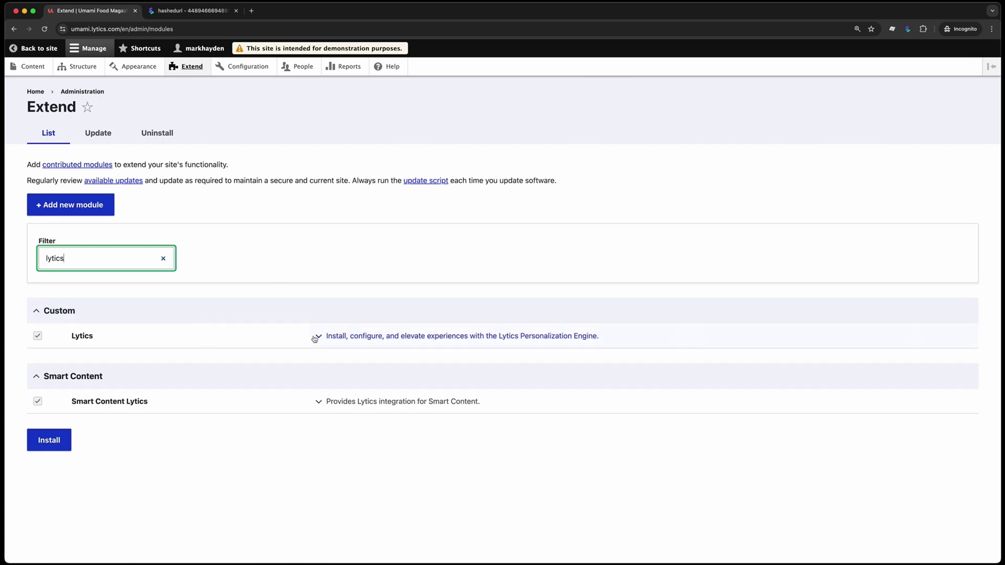
click(317, 336)
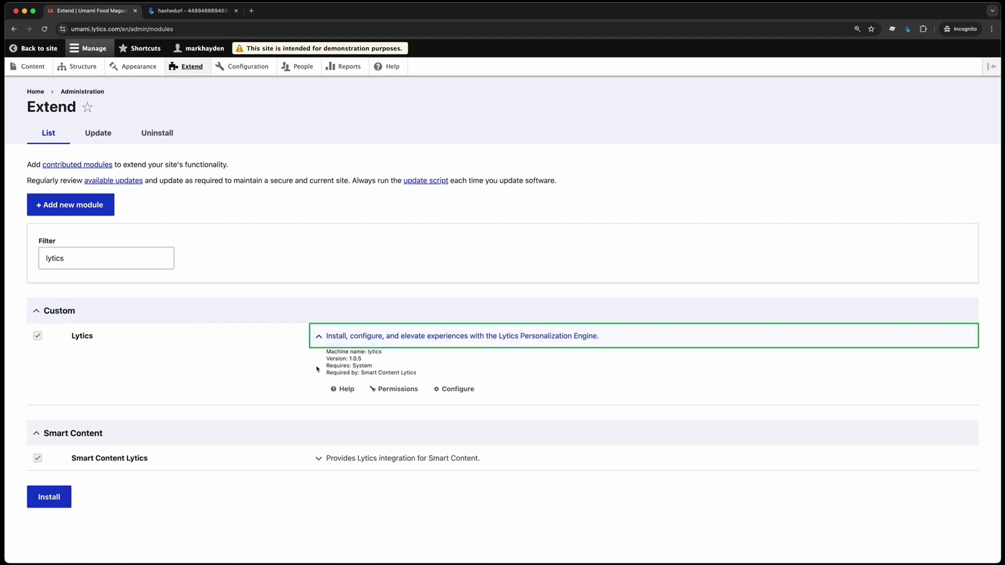
click(449, 394)
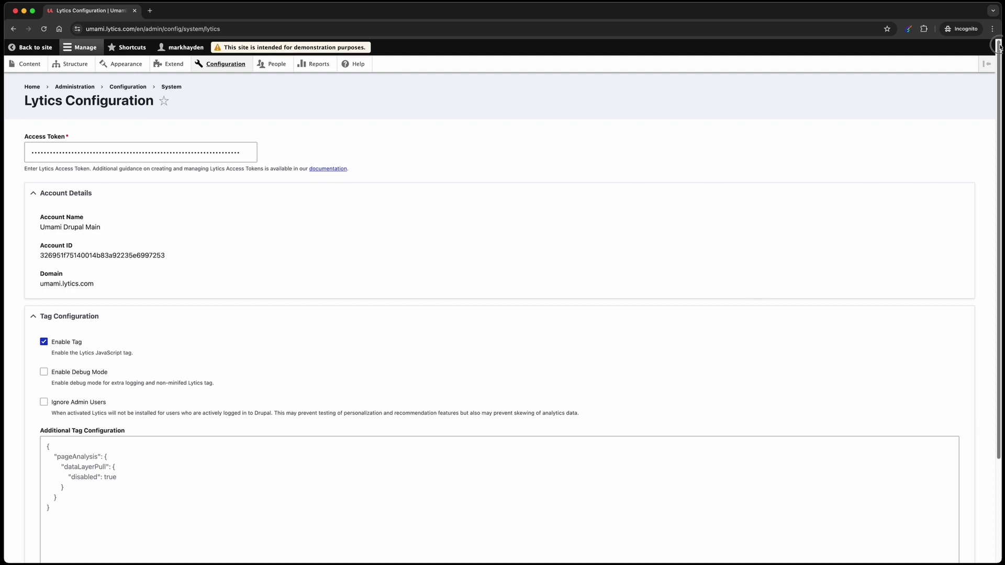
drag(999, 47, 997, 155)
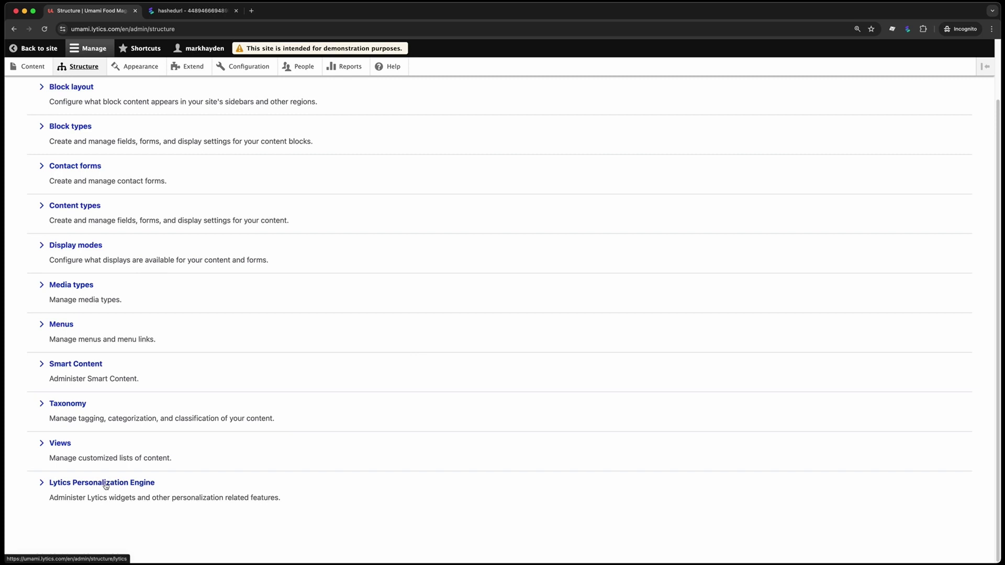
Start a new widget named 'Demo Lead Capture' with description 'Sample lead capture campaign.'
click(106, 485)
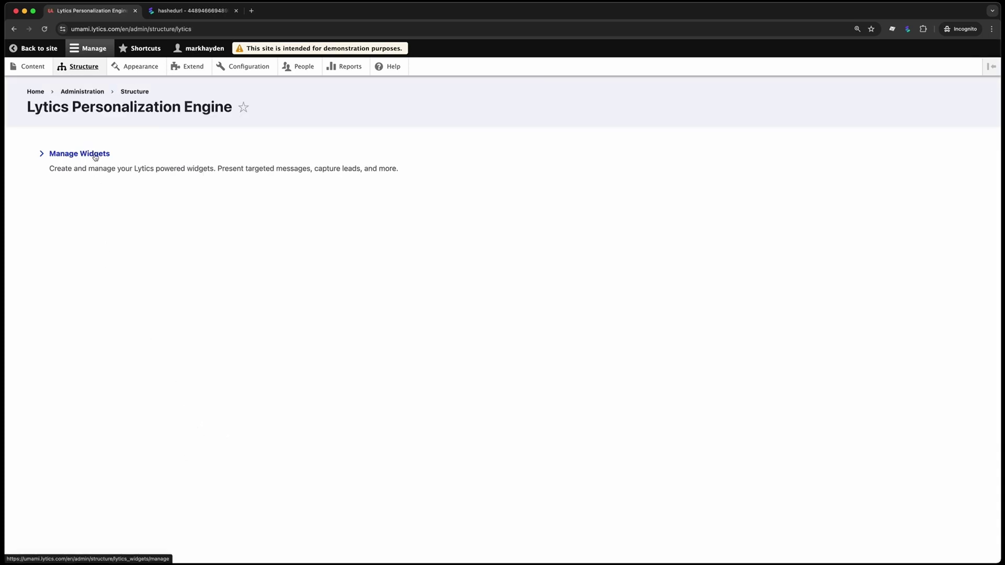
click(95, 155)
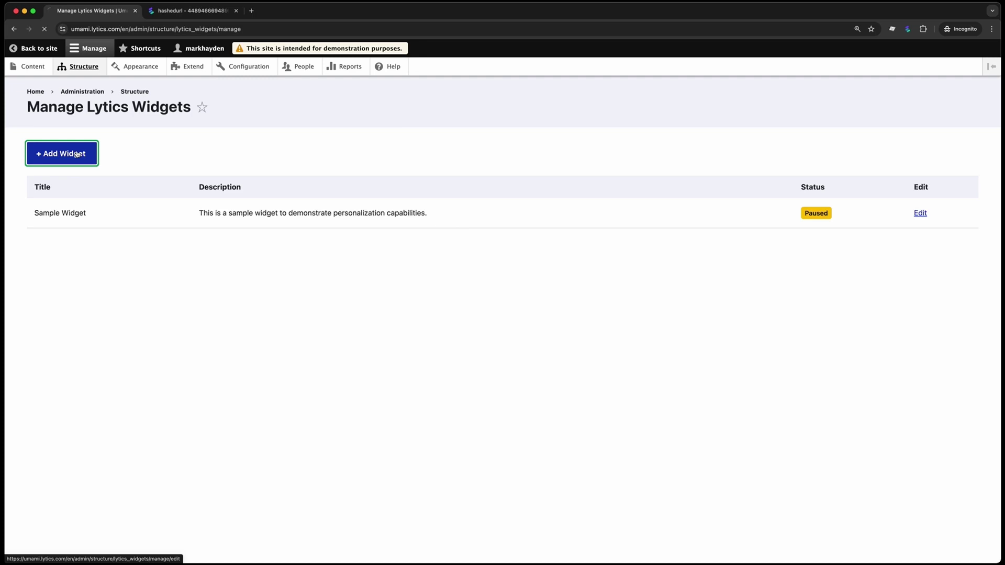
text(Demo Lead Capture)
key(Tab)
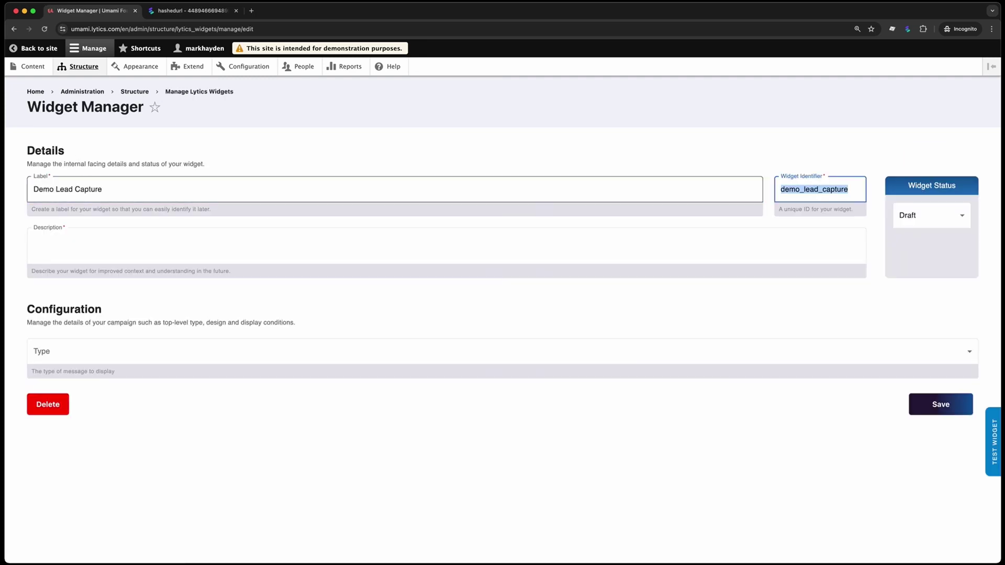
key(Tab)
text(Sample lead capture campaign.)
Make it a Lead Capture Form with headline 'Tell us about yourself.' and a confirm button
key(Tab)
key(Down)
key(Return)
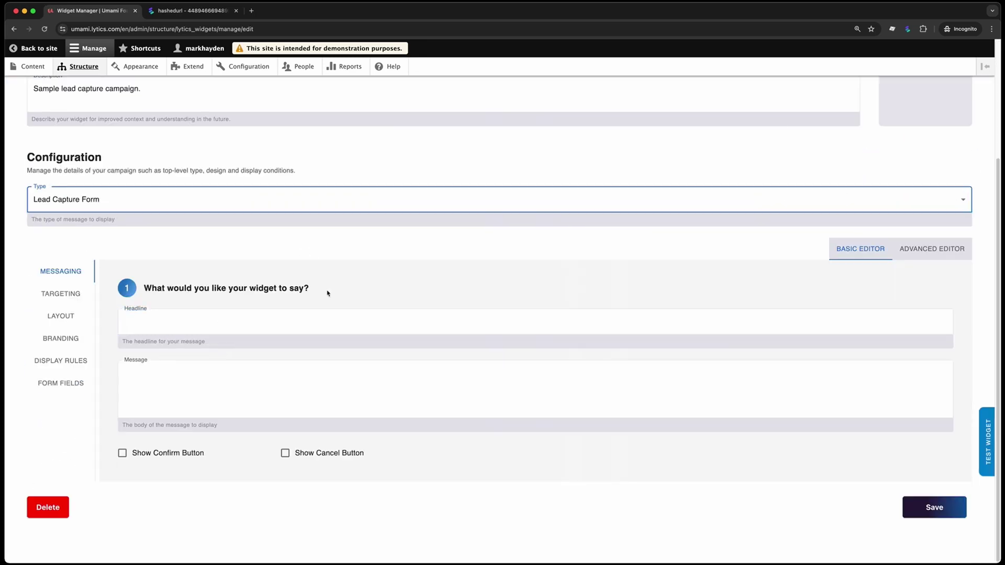
key(Tab)
text(Tell us about yourself.)
key(Tab)
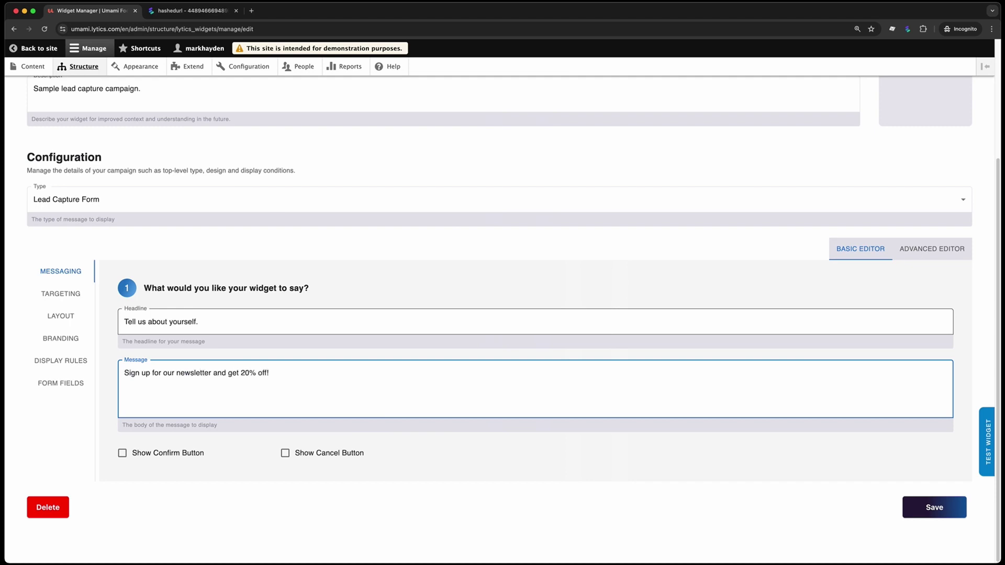
click(122, 453)
click(180, 471)
Target Anonymous Profiles with a page match rule for umami.lytics.com
click(56, 291)
click(209, 356)
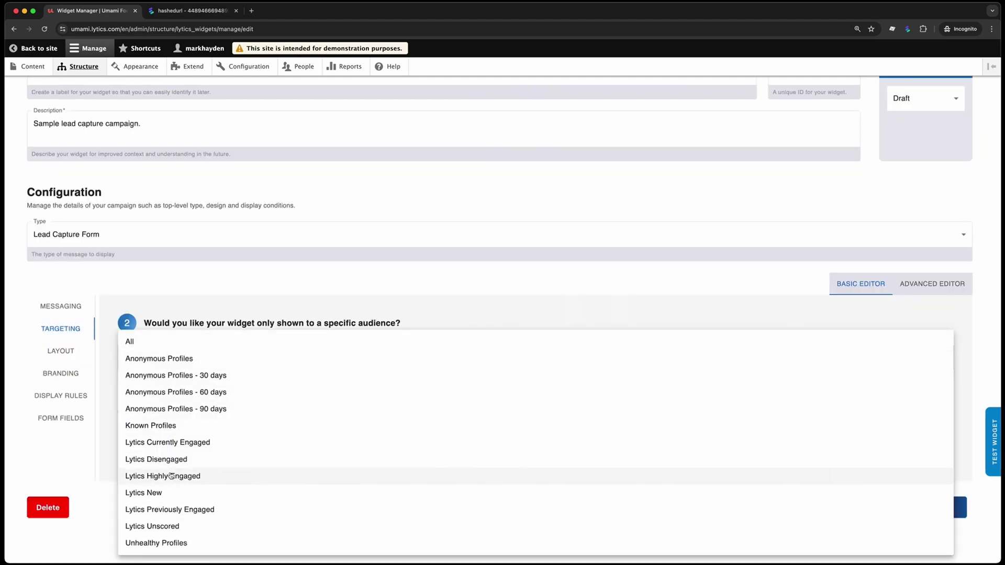
click(209, 359)
click(146, 442)
click(223, 443)
text(umami.lytics.com)
Set the layout to a bottom-left Slideout using the Text Only template
click(60, 351)
click(220, 355)
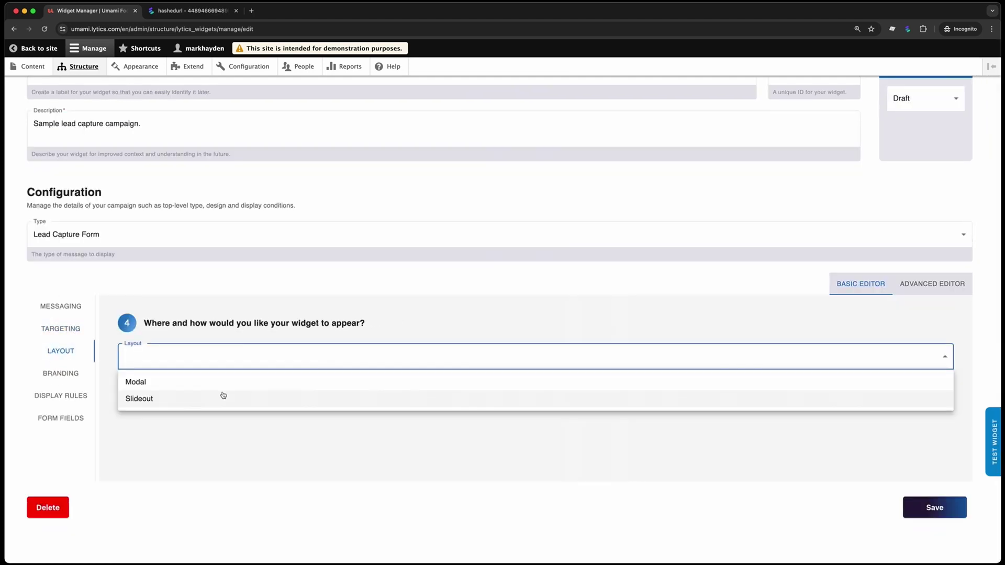
click(220, 381)
click(252, 361)
click(220, 397)
scroll(623, 378, down, 2)
click(623, 366)
click(624, 421)
click(375, 361)
click(374, 387)
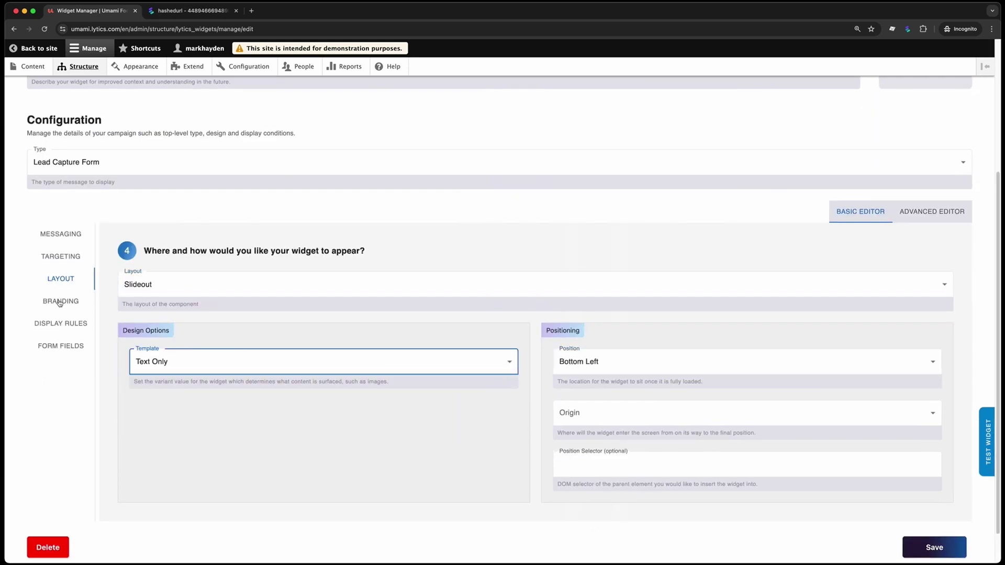
Use a custom colour theme and hide the widget after 30 seconds
click(61, 301)
click(210, 356)
click(211, 415)
click(61, 396)
click(366, 356)
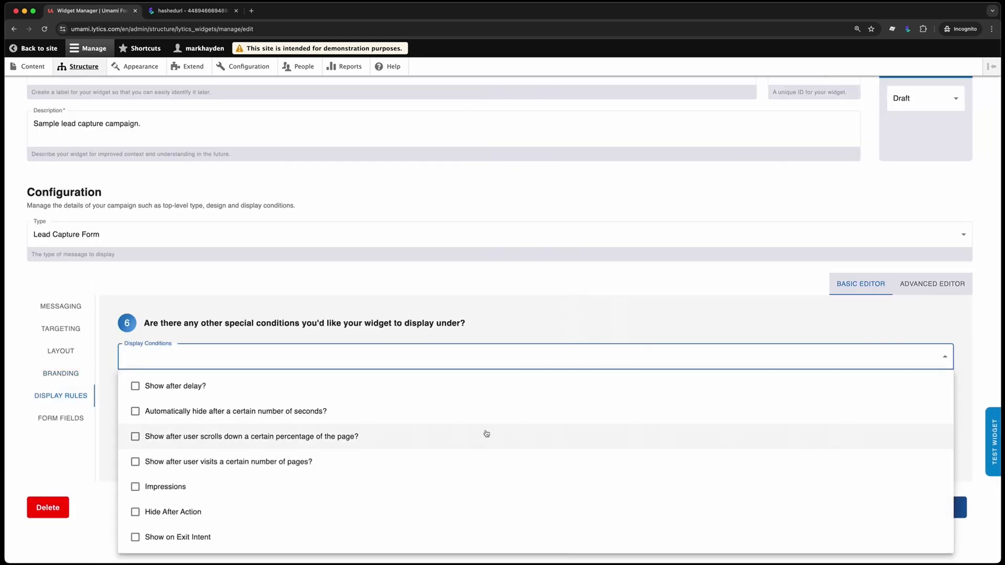
click(190, 412)
Add an email input field to the widget's form
click(61, 418)
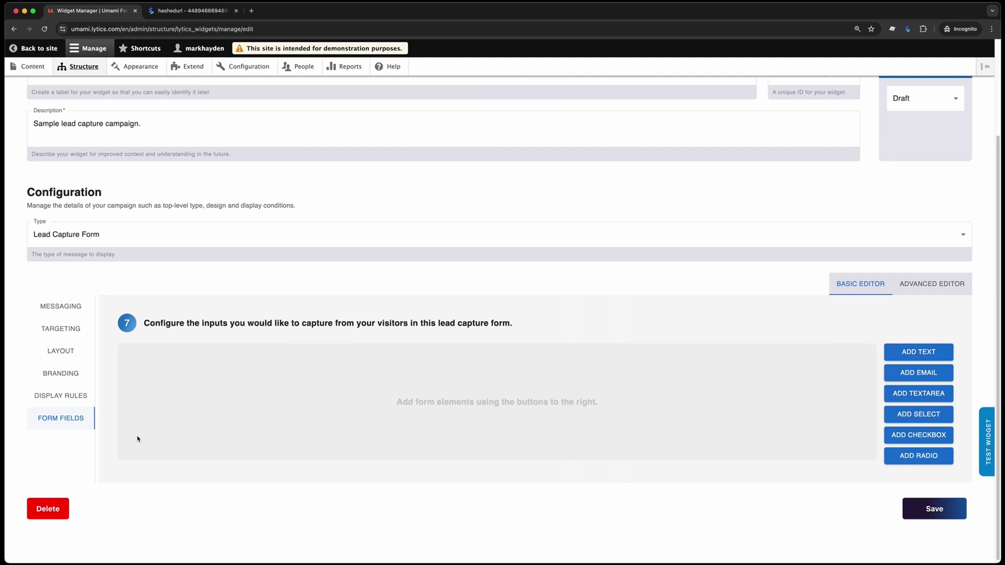
click(918, 373)
click(175, 427)
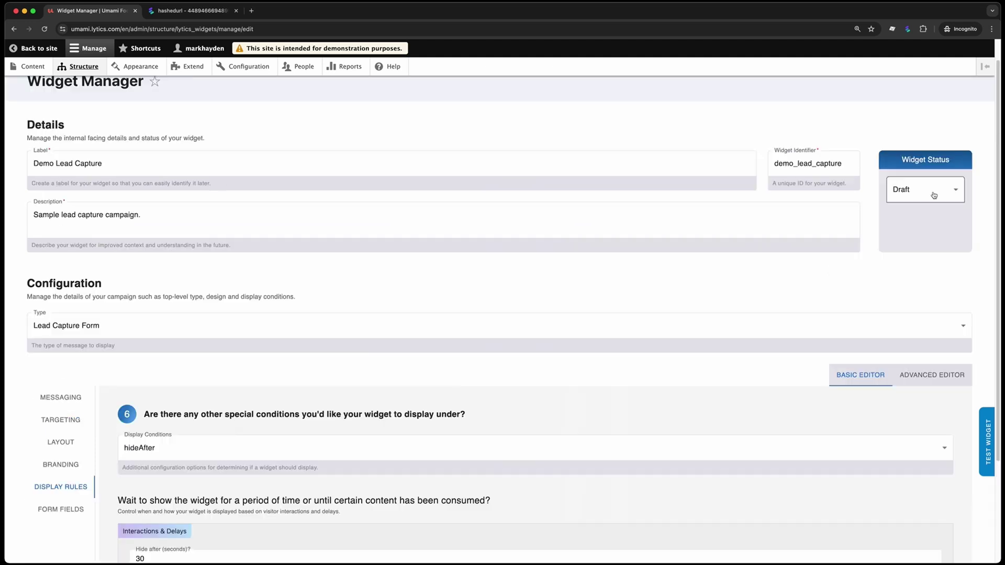
click(934, 194)
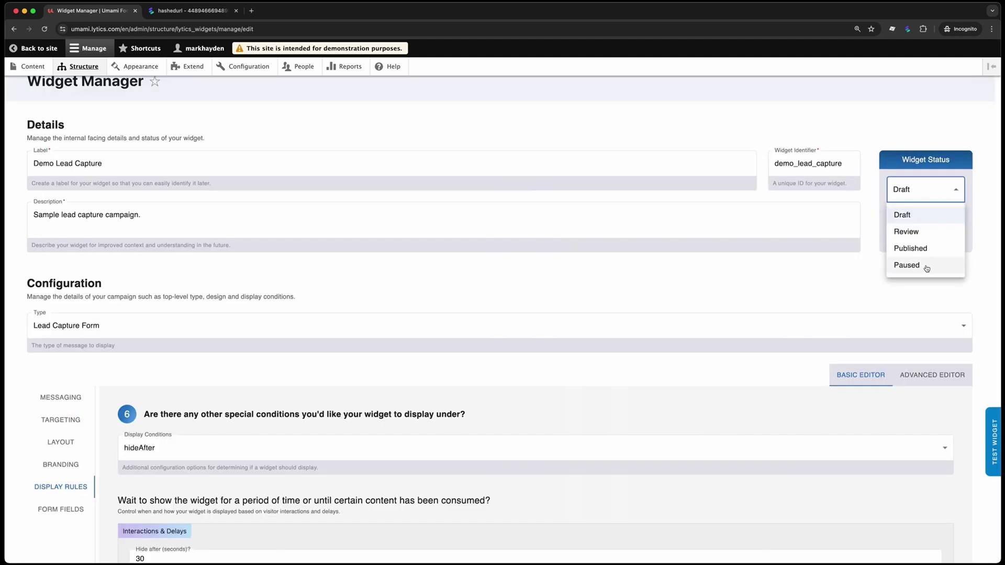
Set the Demo Lead Capture widget's status to Published
click(911, 248)
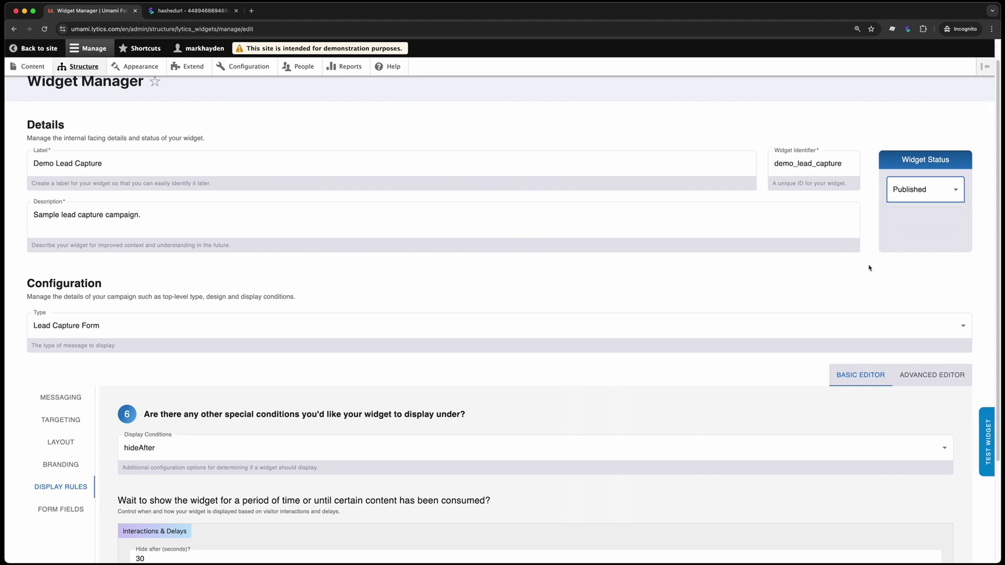
scroll(824, 278, down, 3)
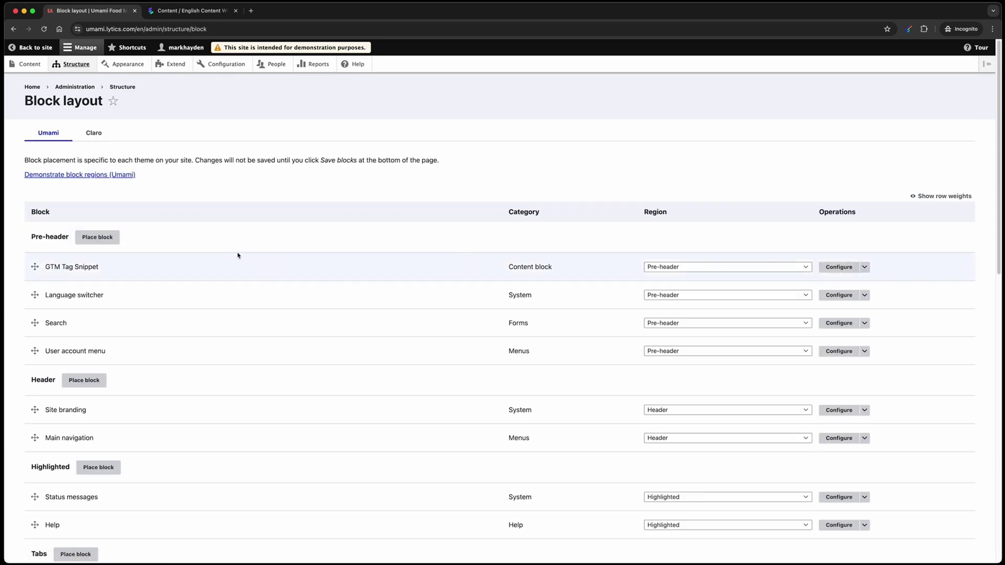
Place the Lytics Content Recommendation block in the Content region
scroll(249, 257, down, 10)
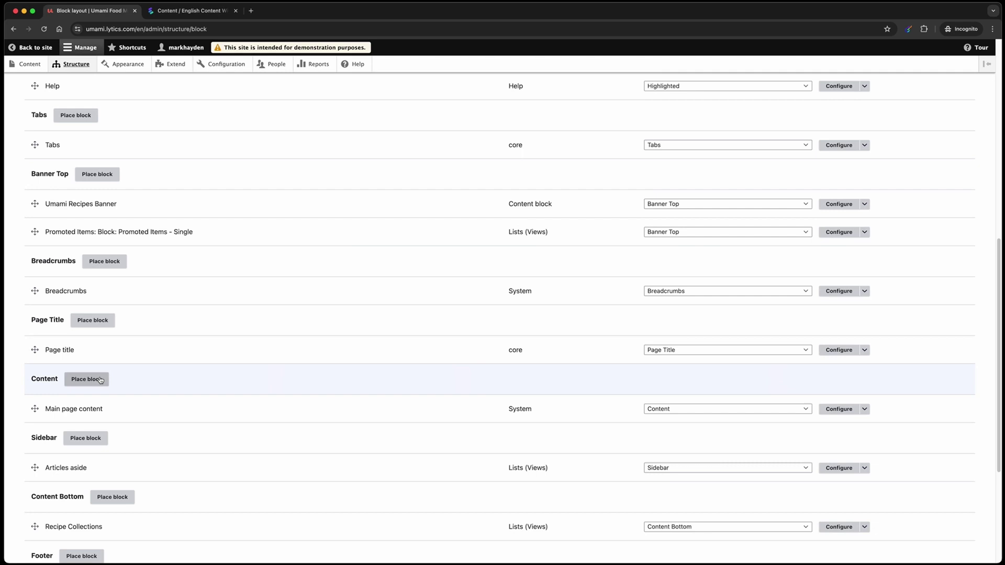
click(90, 380)
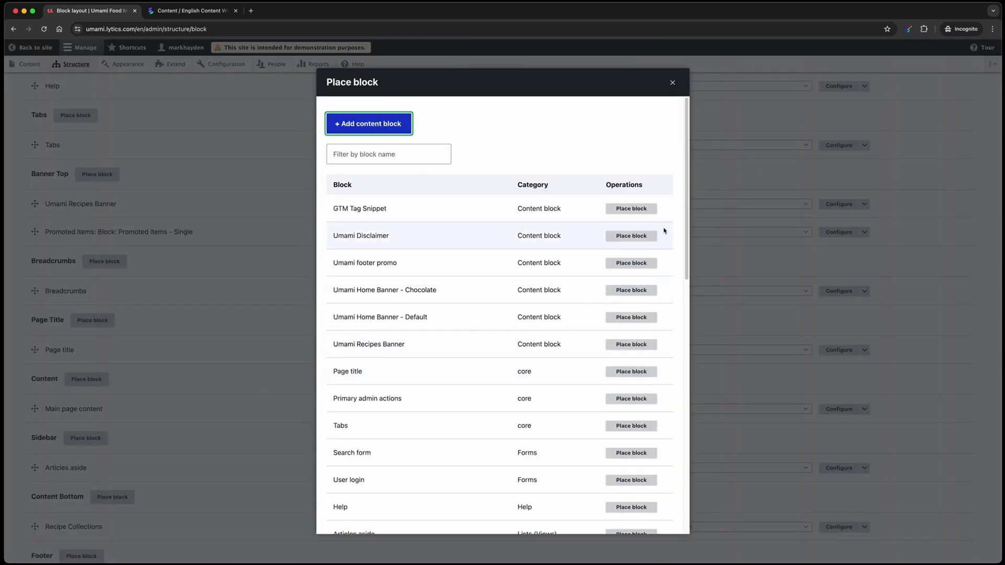
drag(687, 213, 641, 358)
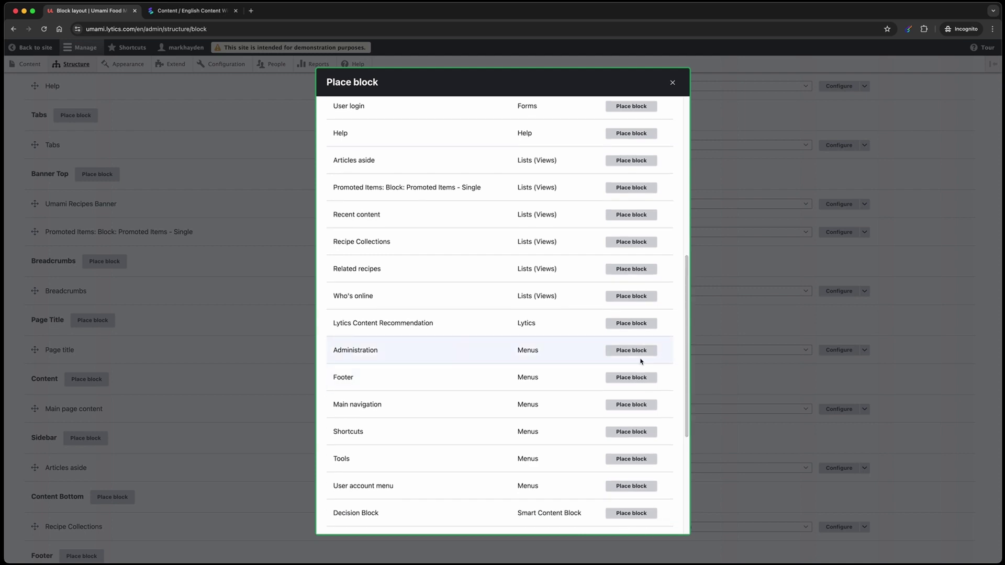
click(617, 328)
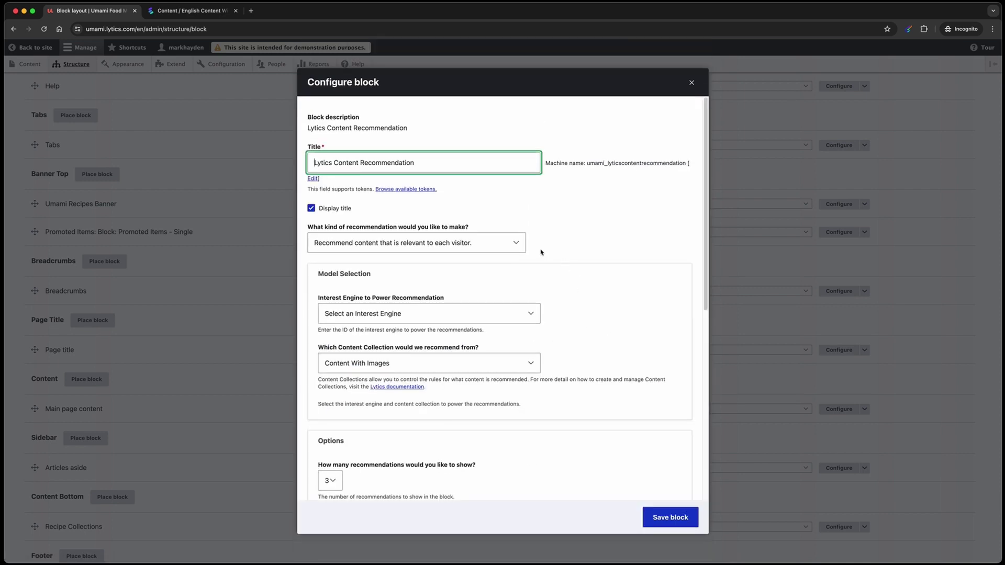
Configure it with the Default engine and English Content With Images, shown on Article pages only
click(537, 320)
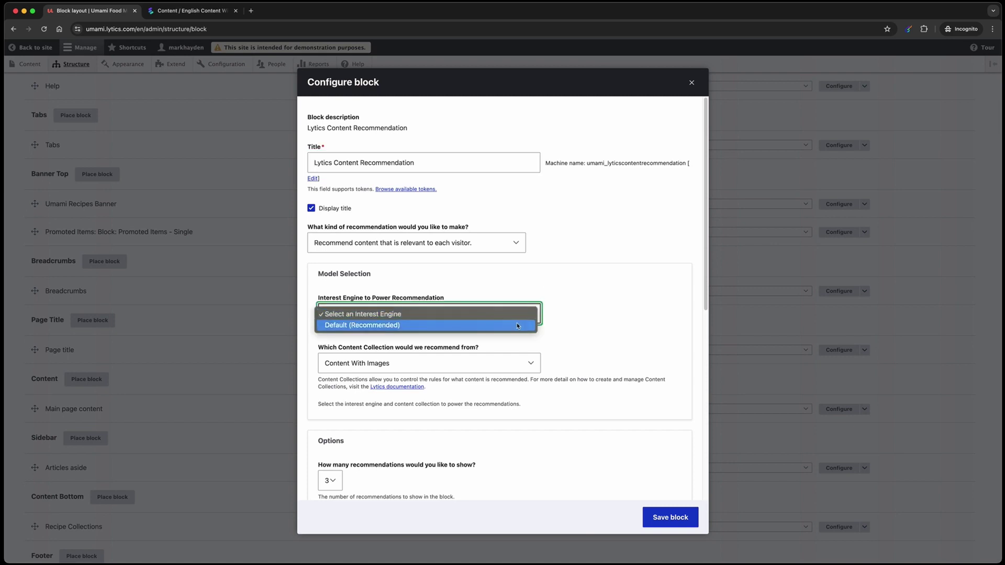
click(516, 325)
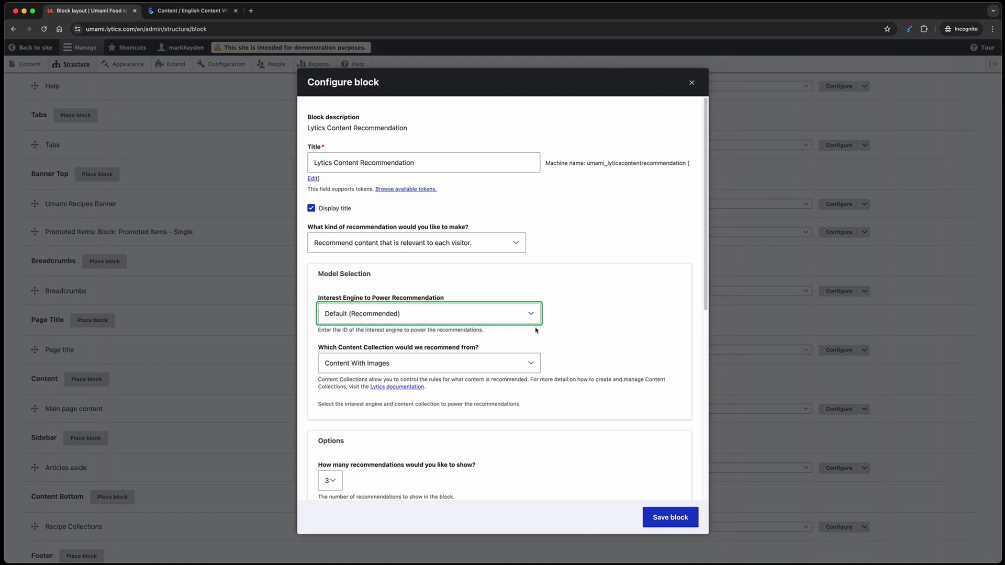
click(516, 366)
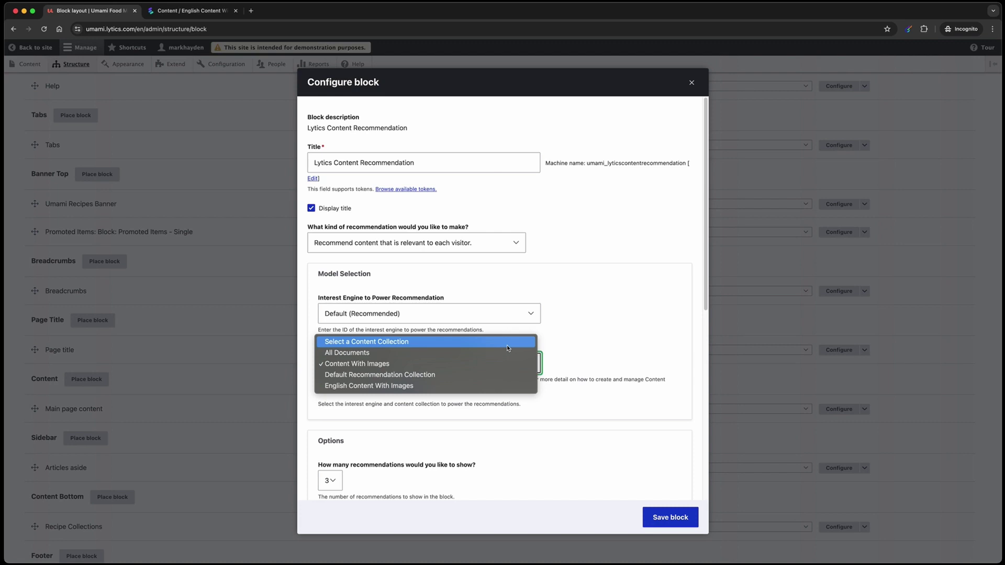
click(509, 388)
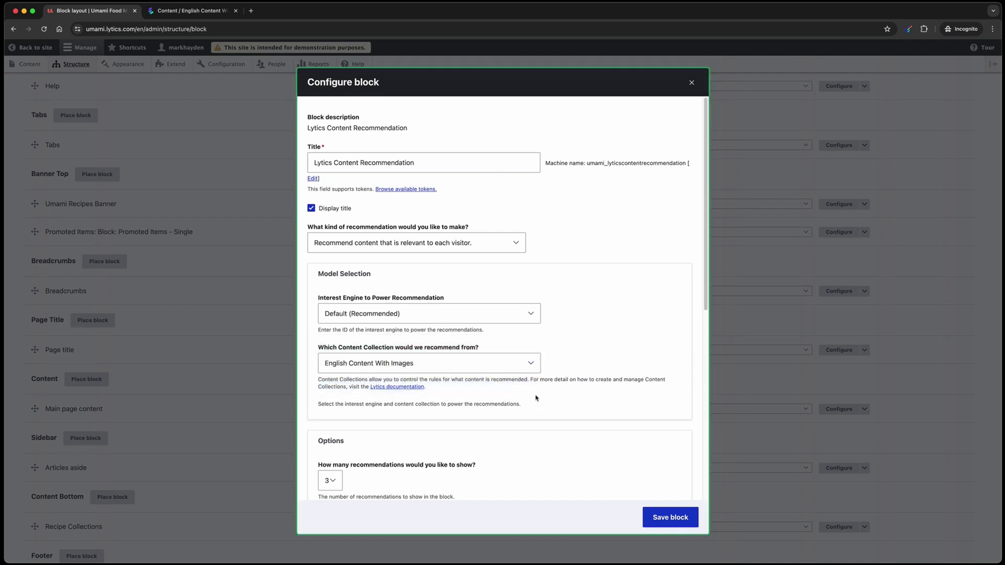
scroll(489, 376, down, 7)
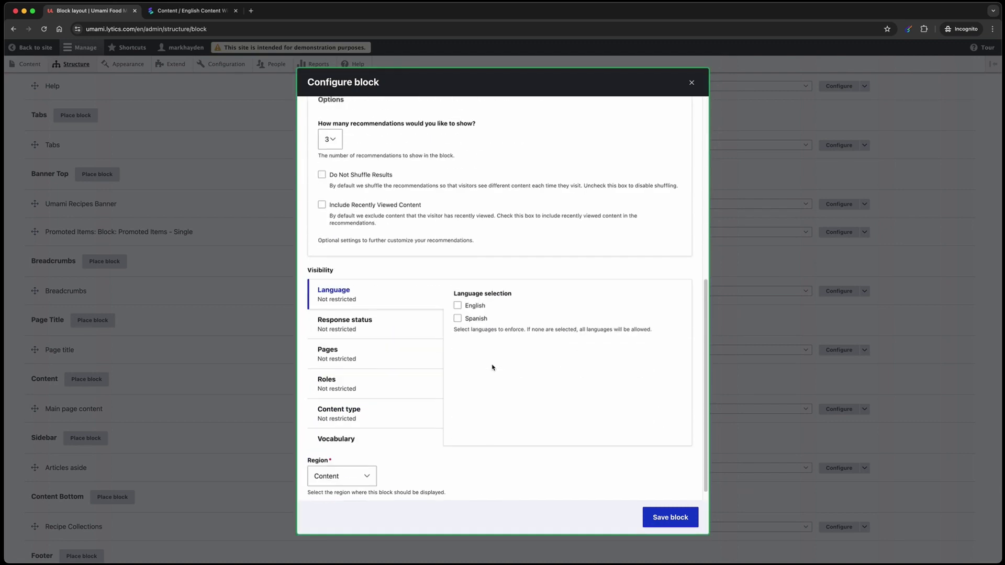
click(330, 419)
click(458, 305)
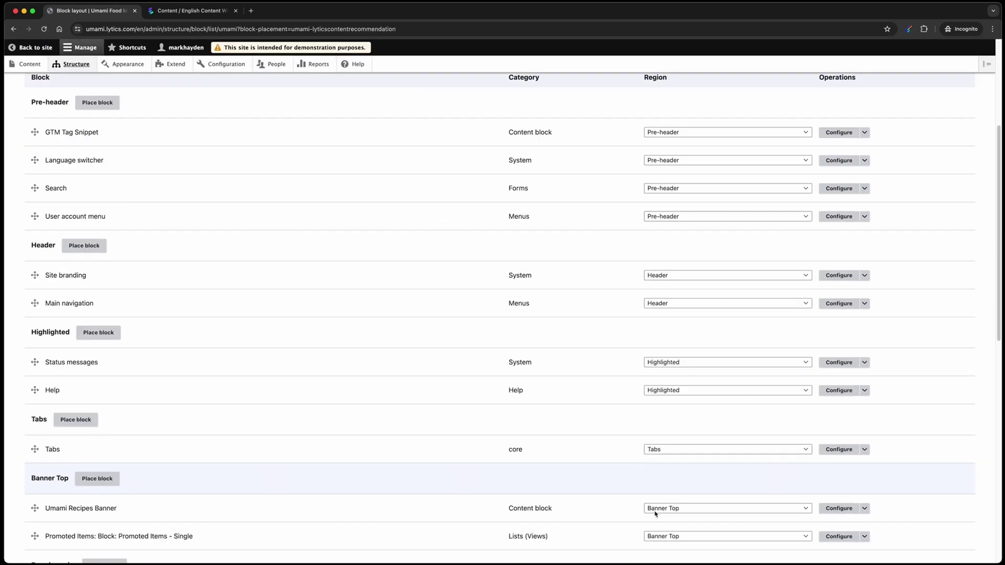
click(23, 65)
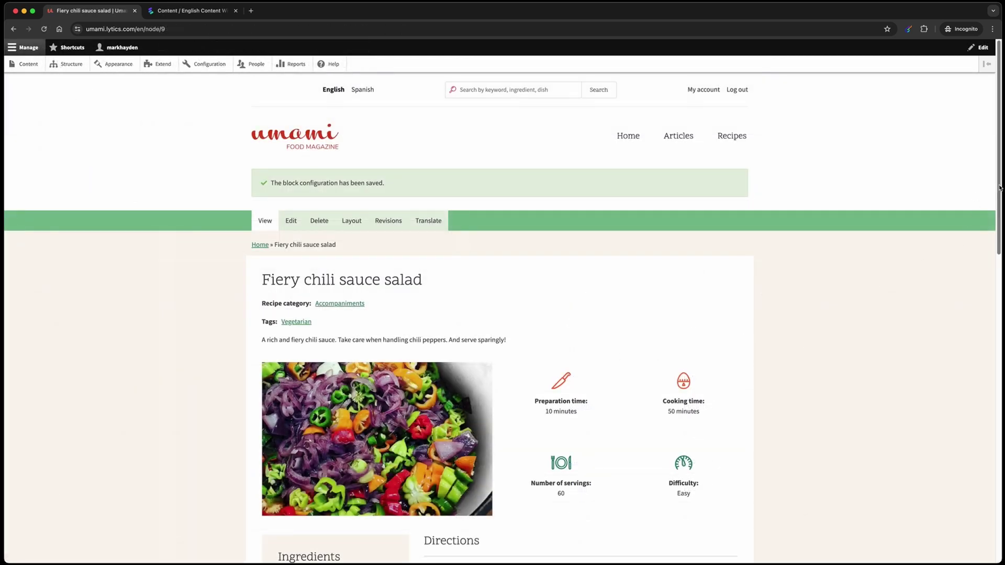
drag(999, 188, 971, 407)
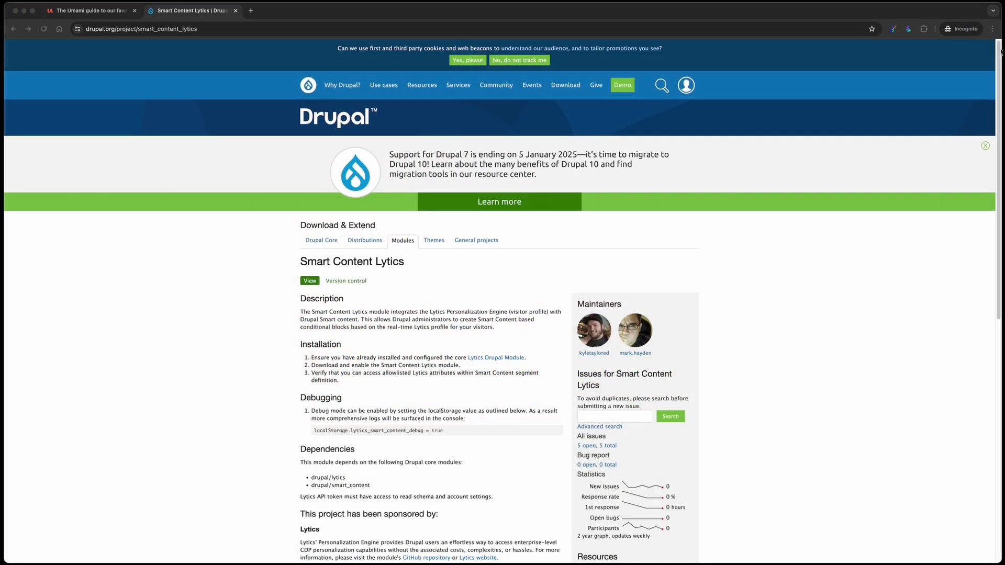
click(997, 46)
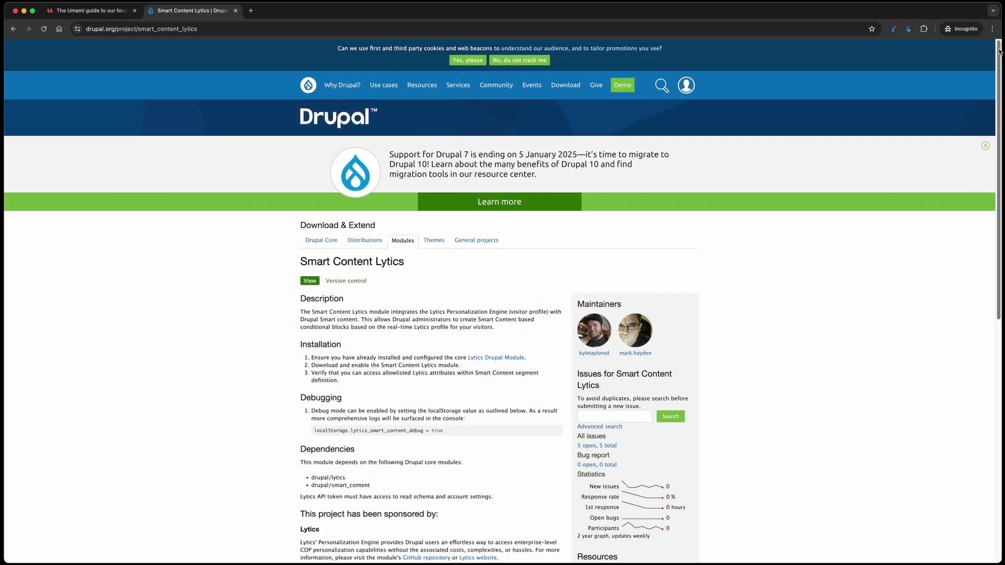
drag(998, 51, 989, 254)
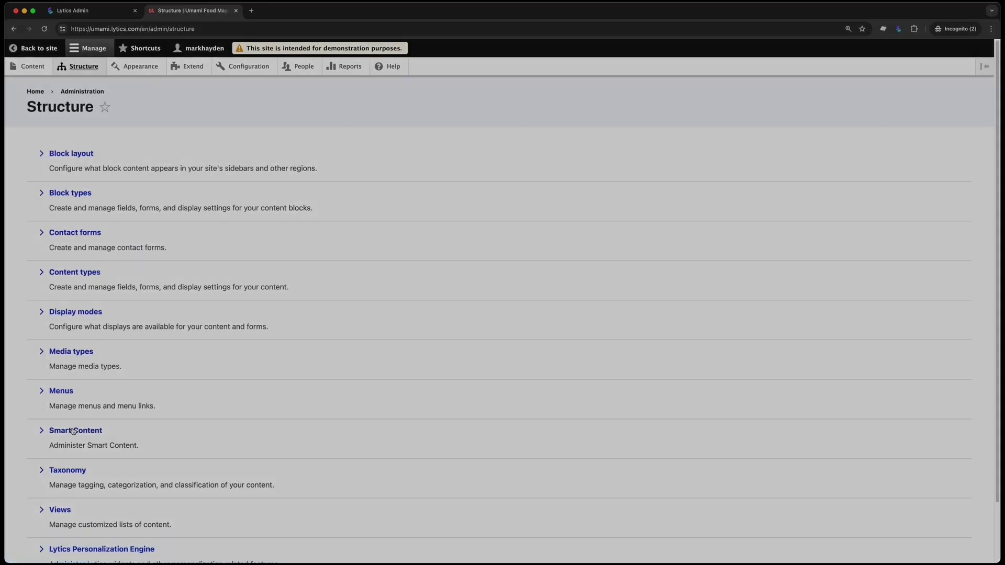
Edit the Home Page Affinity Banner segment set and review its Enjoys Chocolate Content Topics condition
click(74, 430)
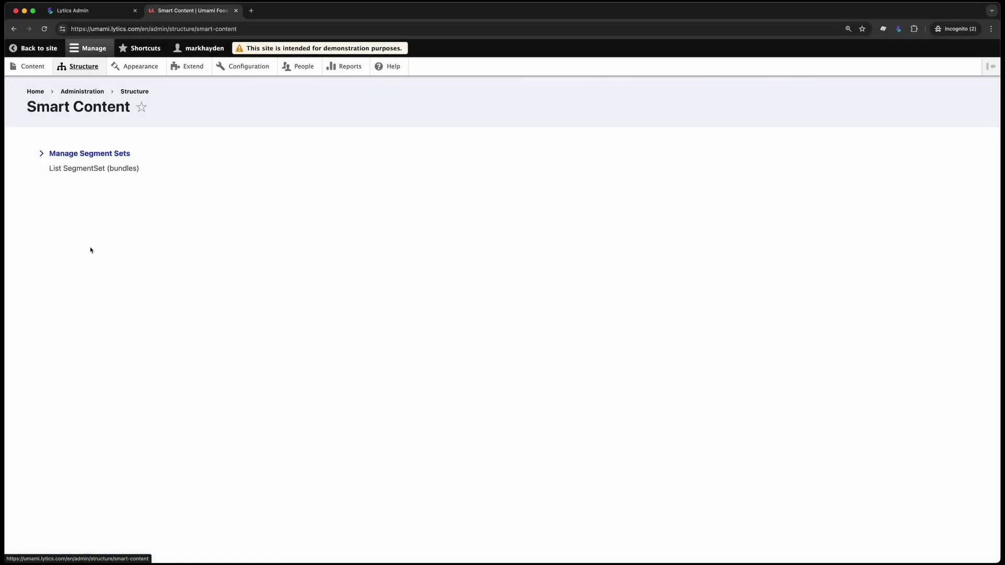
click(81, 154)
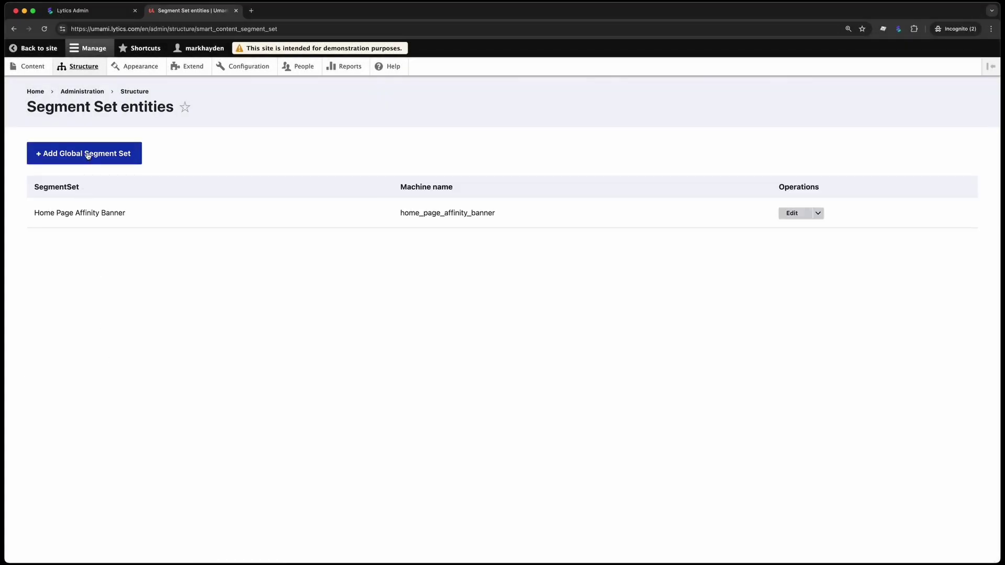
click(791, 213)
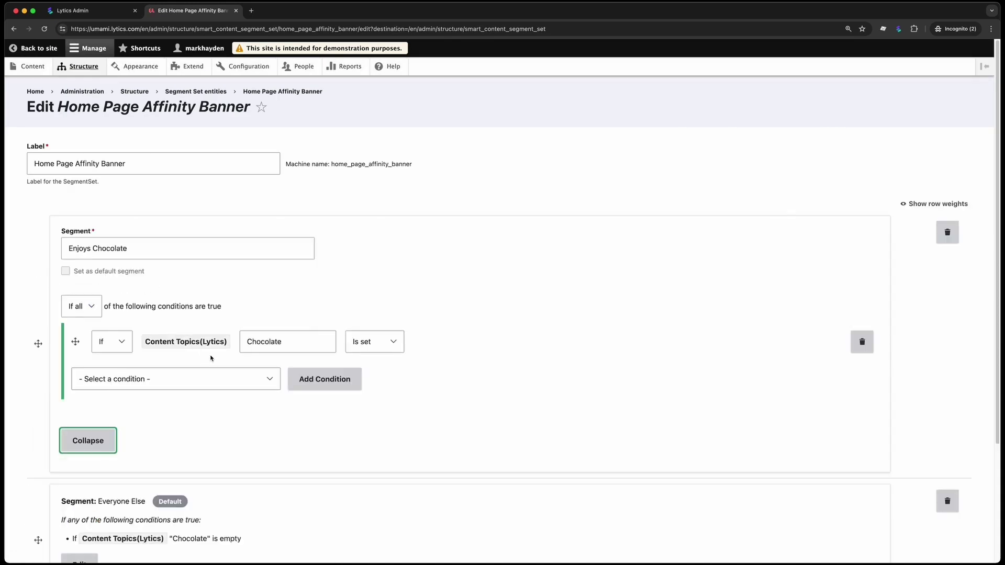
scroll(212, 358, down, 1)
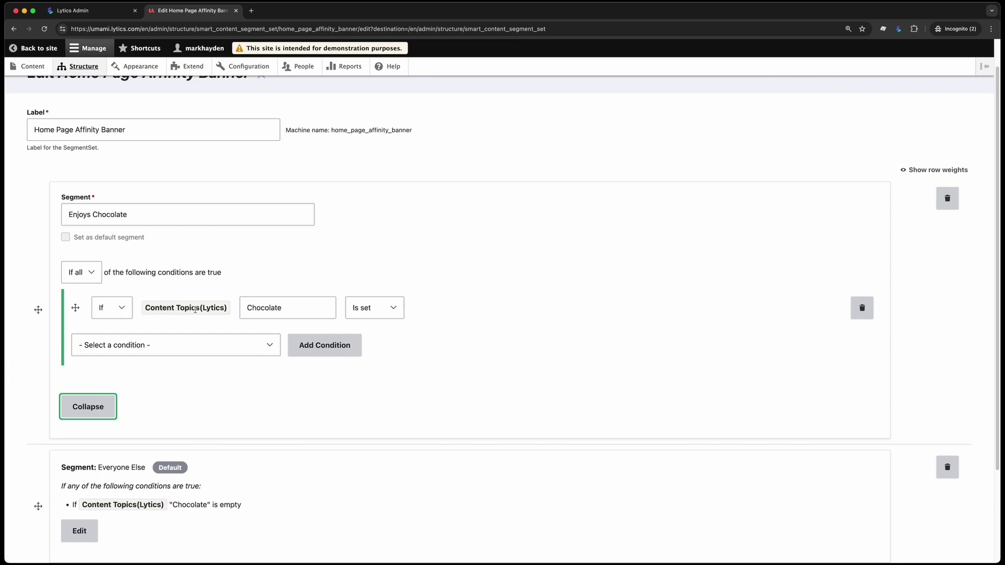
click(233, 349)
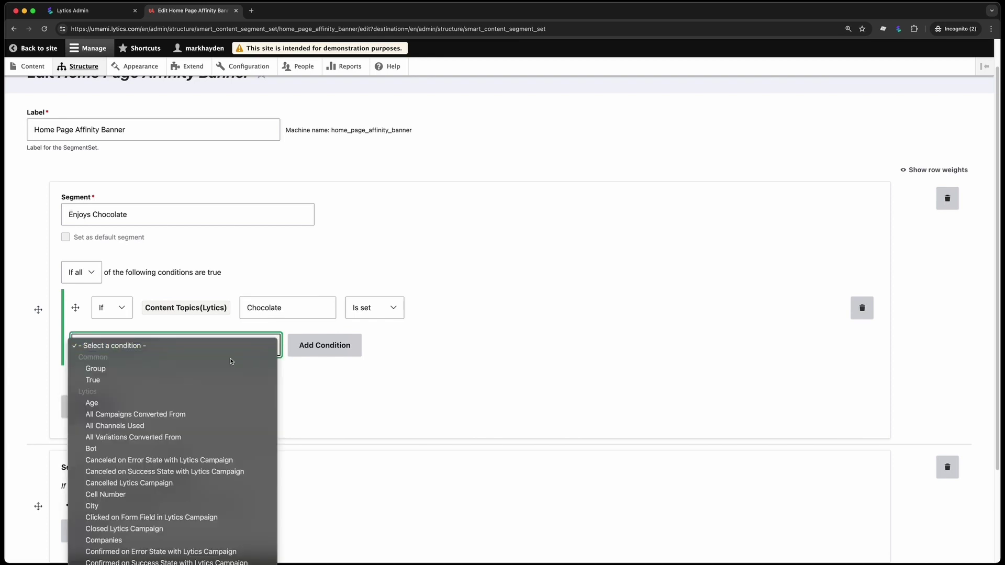
scroll(204, 429, down, 3)
scroll(204, 429, down, 10)
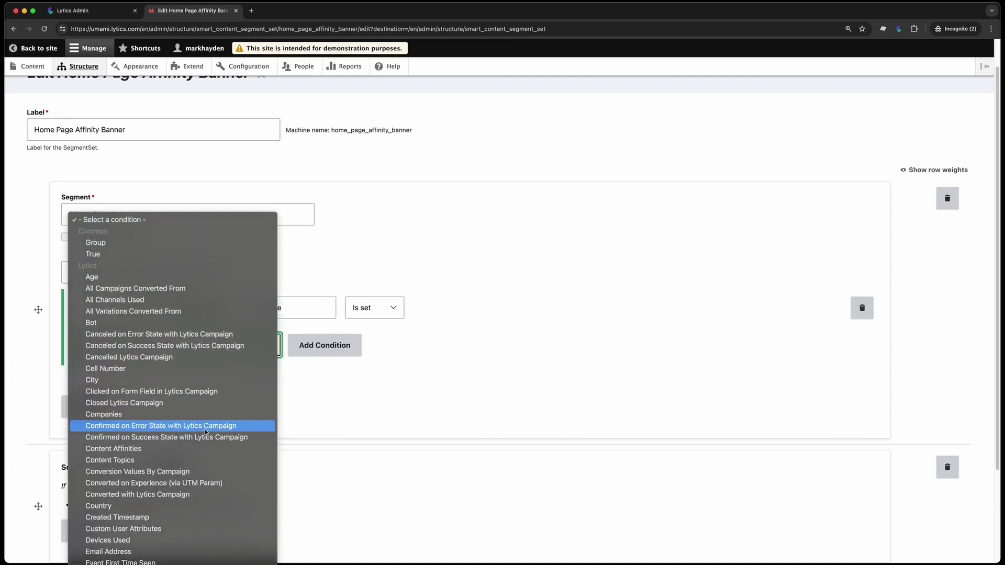
scroll(207, 432, down, 3)
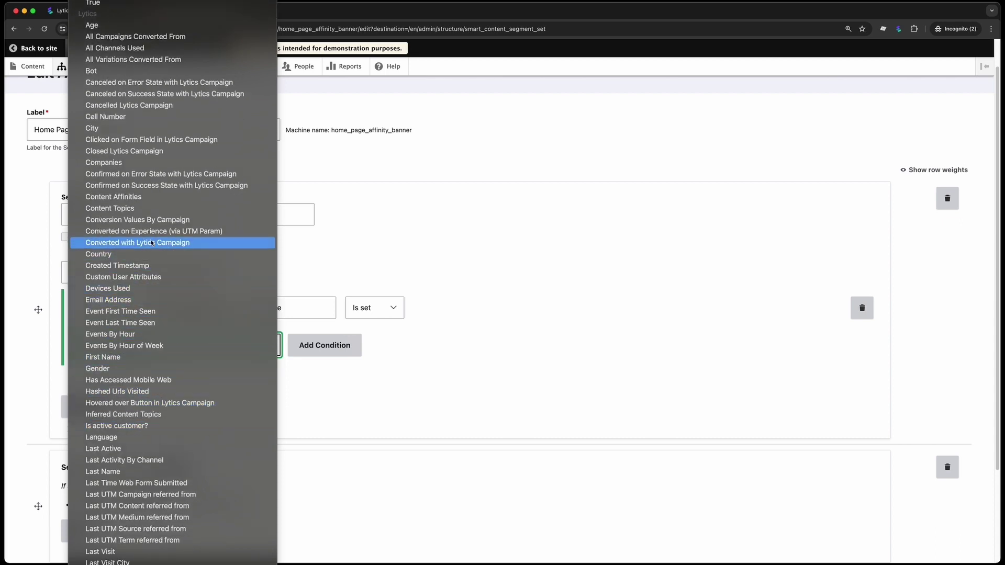
key(Escape)
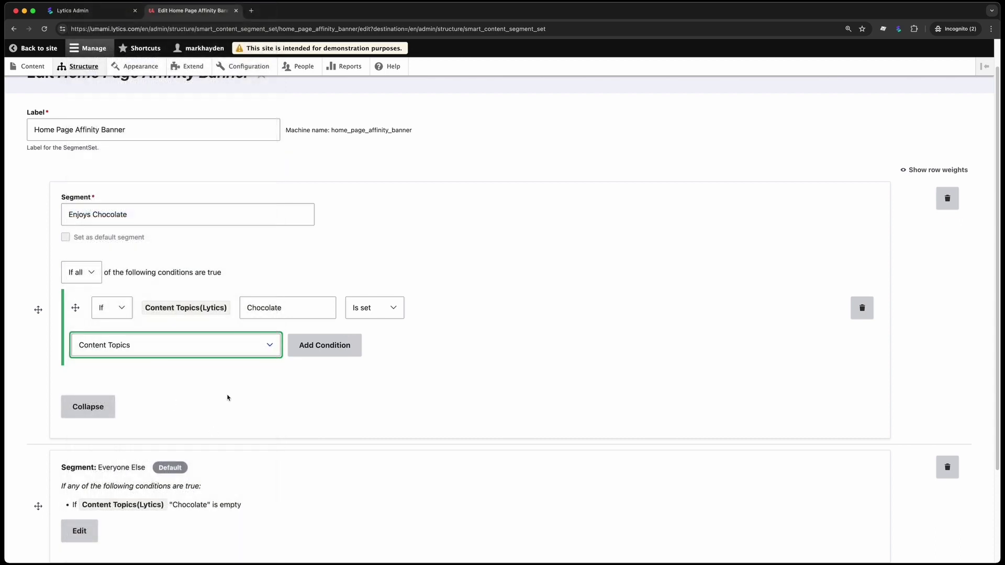
scroll(230, 397, down, 3)
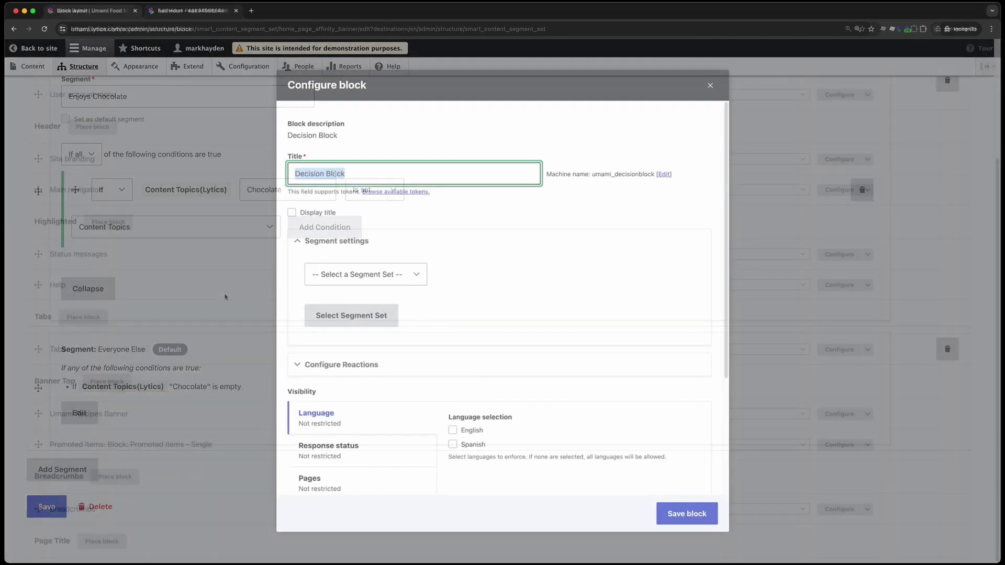
Title the block 'Home Banner', use Home Page Affinity Banner, showing Umami Home Banner - Chocolate to chocolate fans
text(Home Banner)
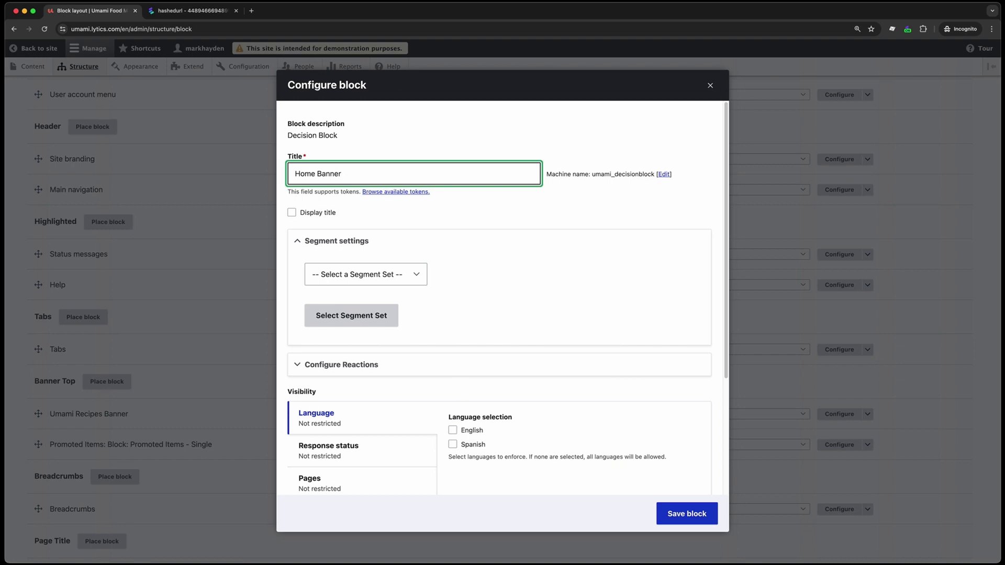
click(365, 274)
click(361, 294)
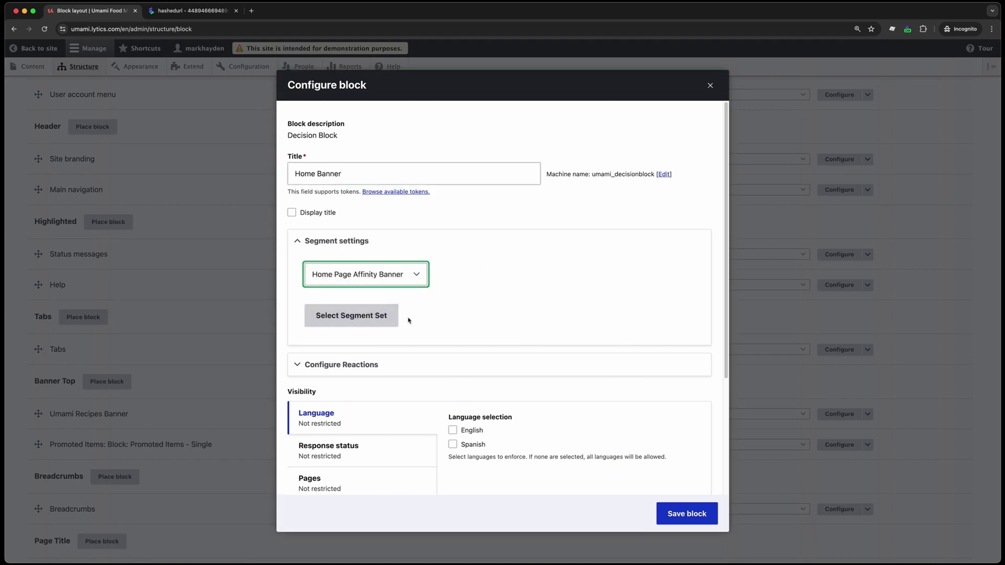
click(390, 316)
click(335, 377)
click(419, 403)
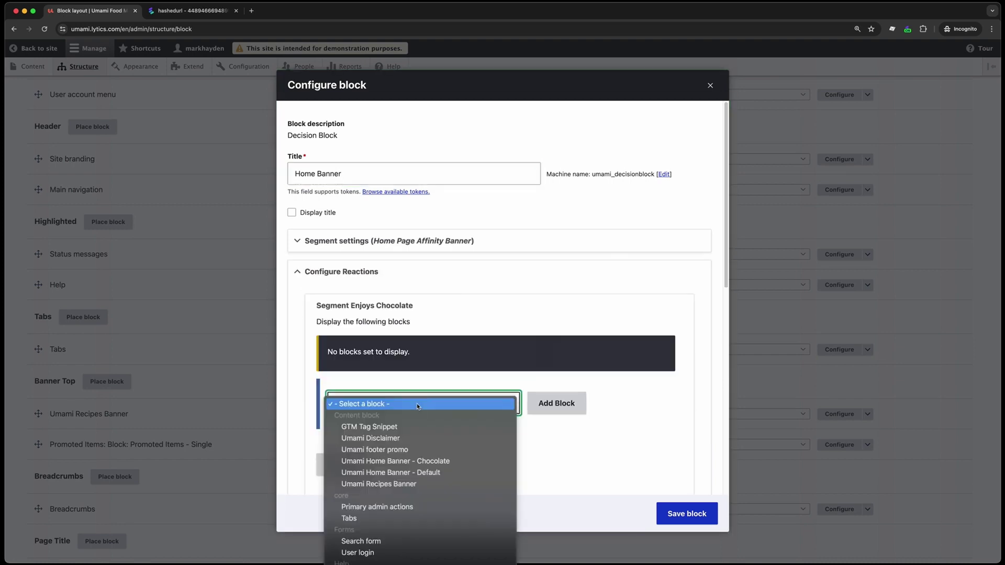
click(453, 455)
Limit the Home Banner block to <front>, save it and save the block layout
scroll(450, 440, down, 10)
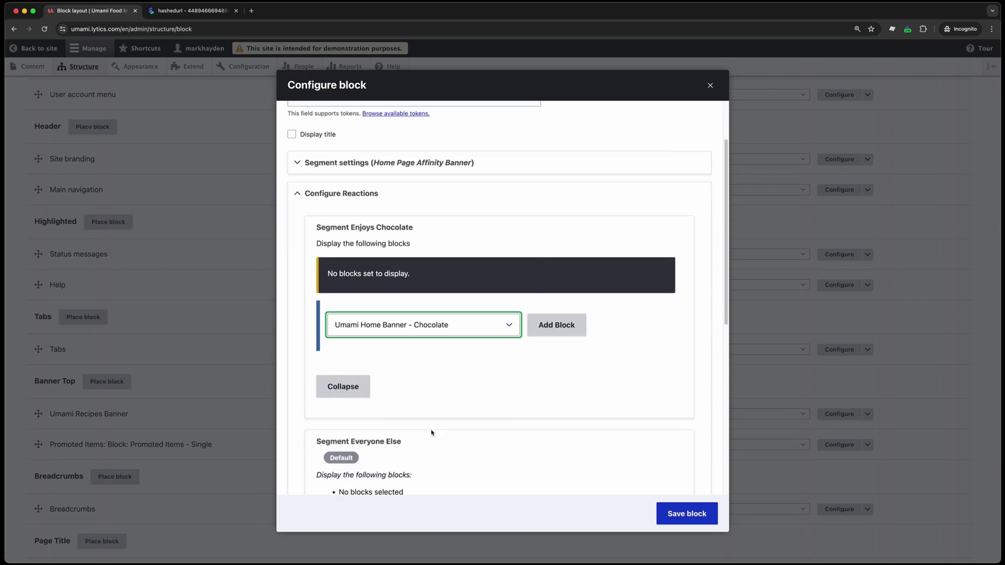
click(386, 435)
text(<front>)
click(523, 343)
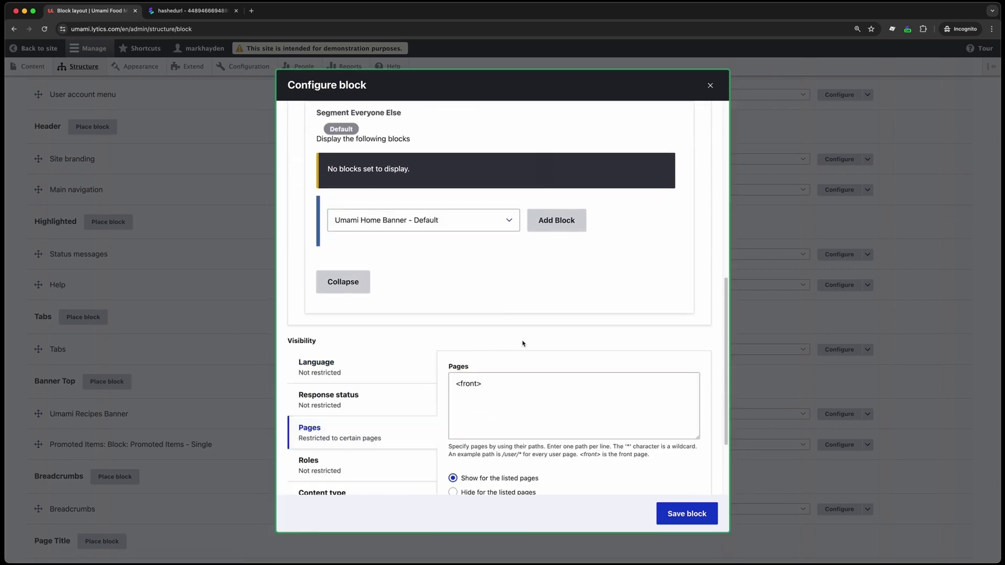
click(686, 513)
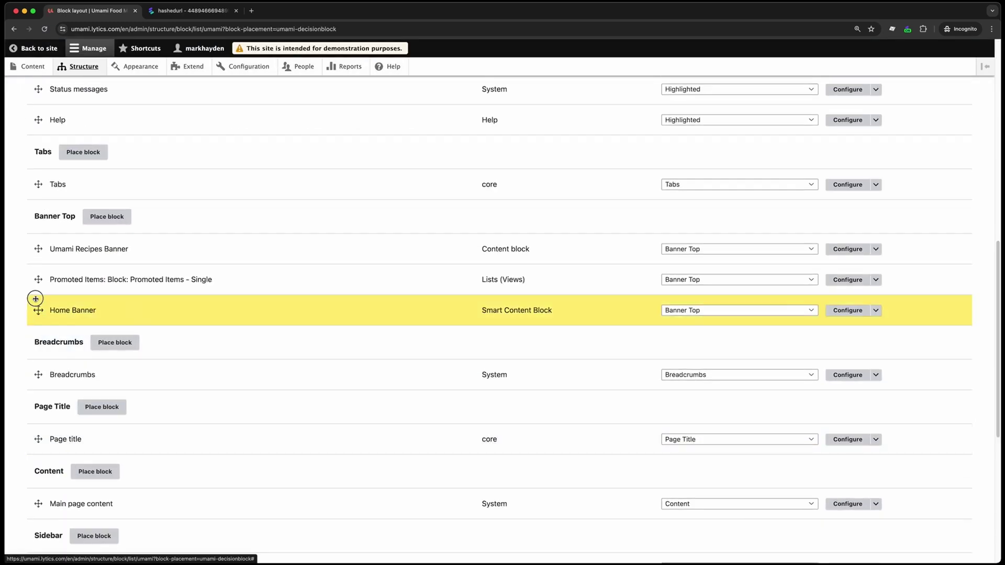
scroll(227, 337, down, 10)
click(86, 508)
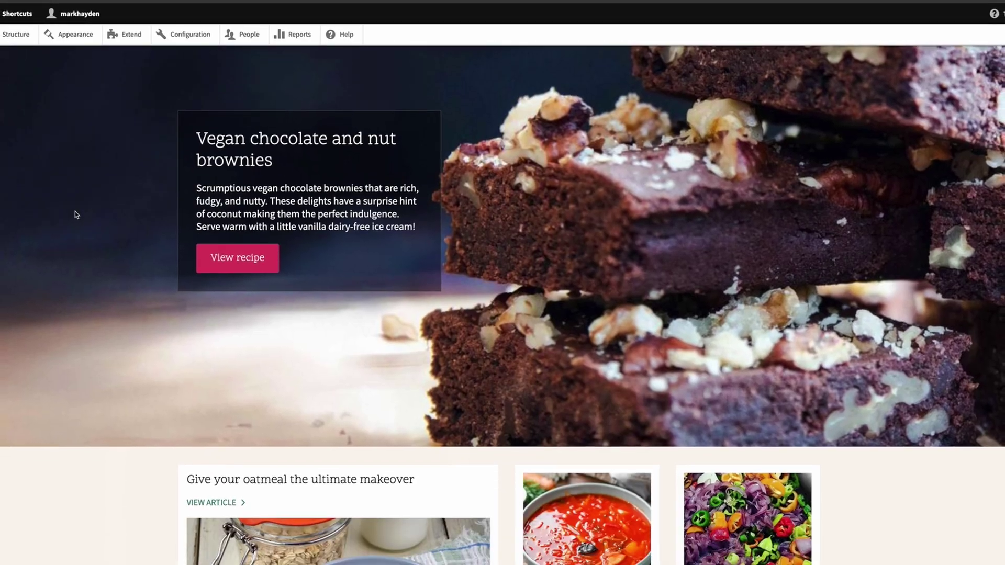
Scroll the Umami home page to check the Vegan chocolate and nut brownies banner
scroll(76, 214, down, 7)
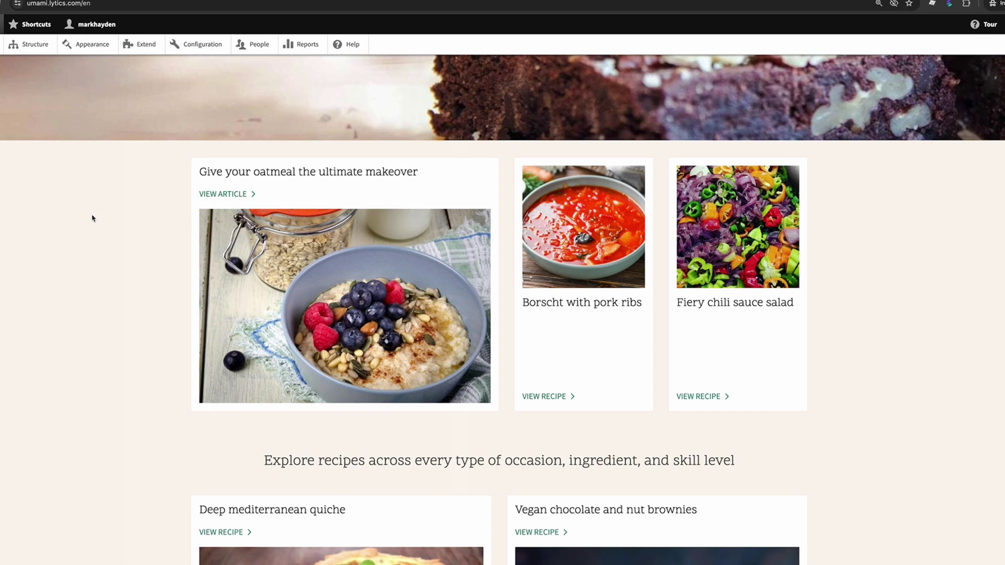
scroll(101, 217, up, 10)
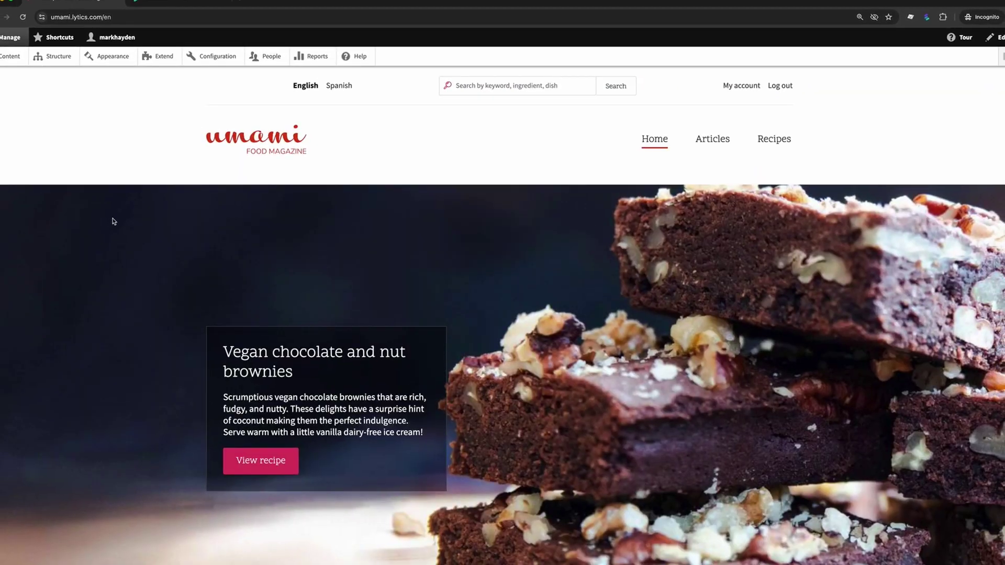